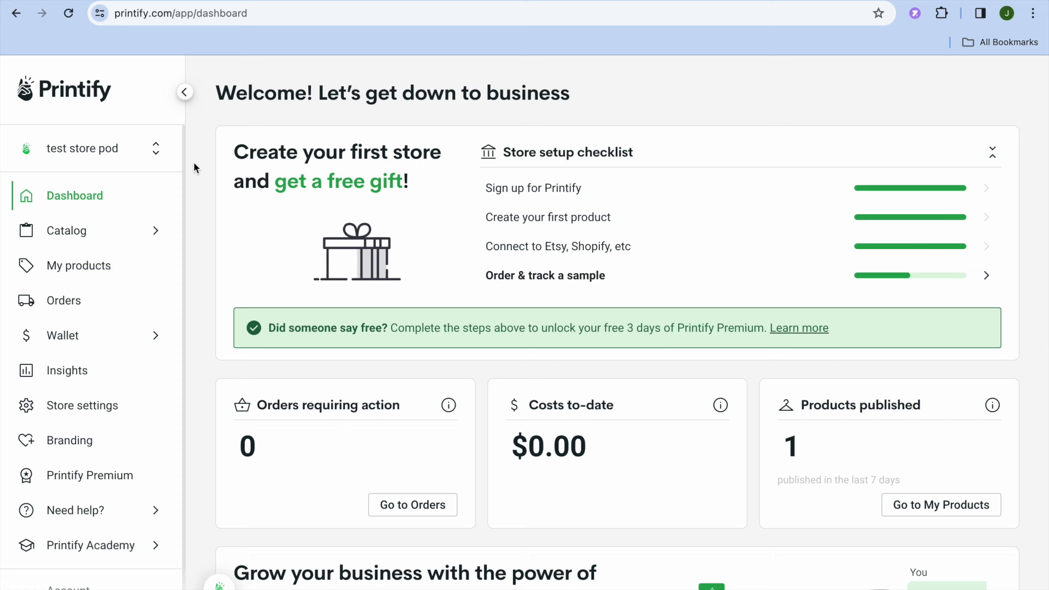
# - Start adding a new store and choose Printify Pop-Up as its sales channel to view the store details form
pyautogui.click(109, 156)
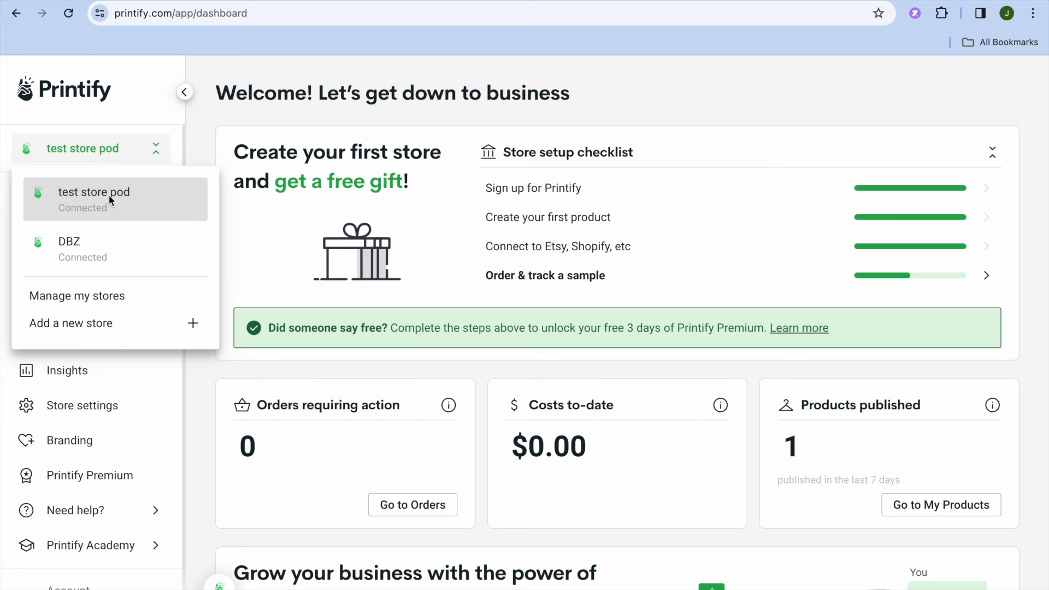
pyautogui.click(93, 328)
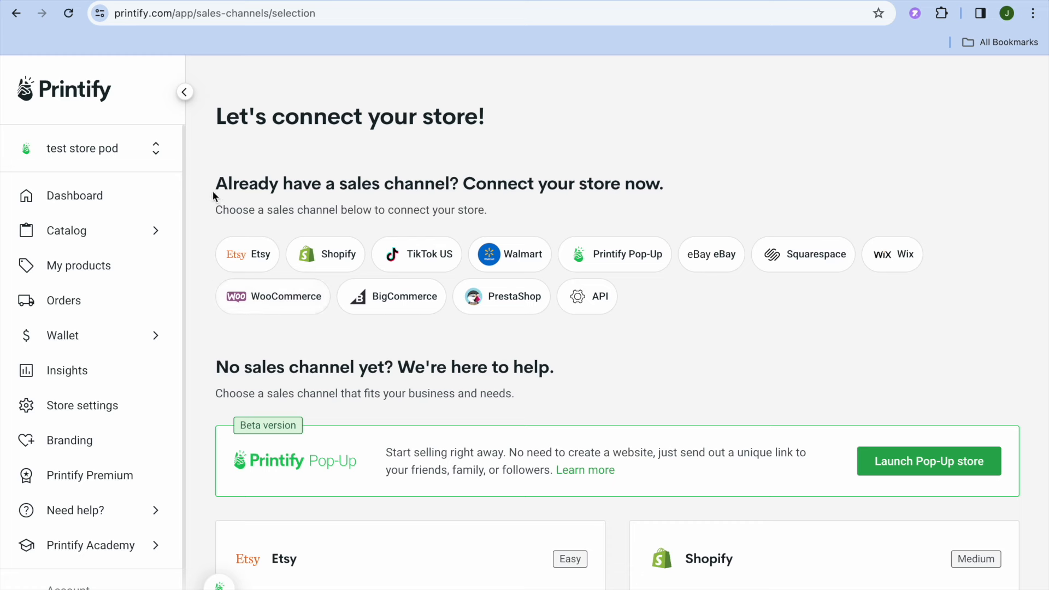
pyautogui.click(636, 260)
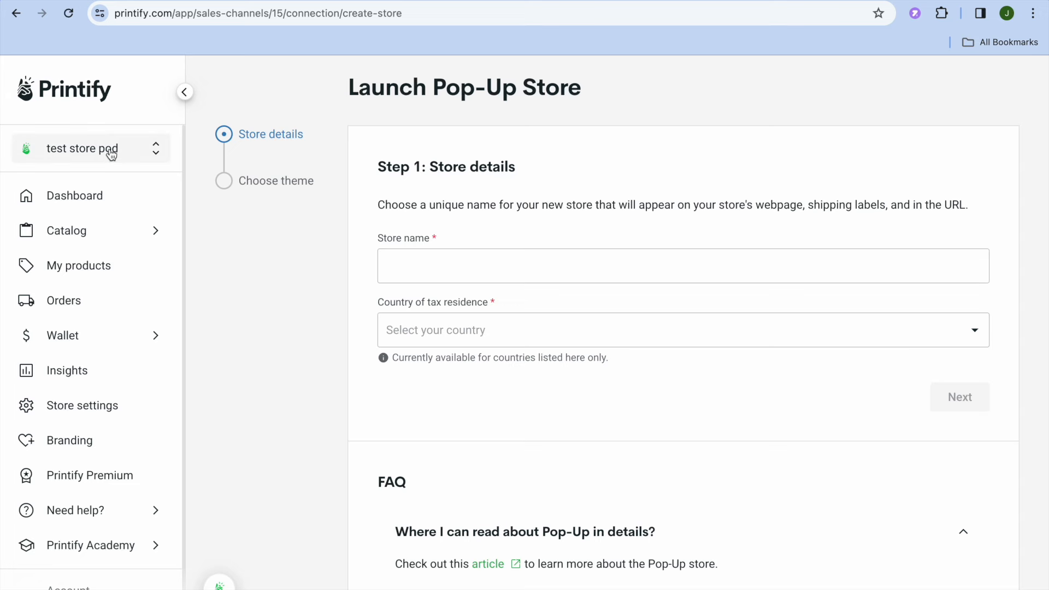
# - Visit the live storefront of test store pod from the product list and look over its products
pyautogui.click(102, 266)
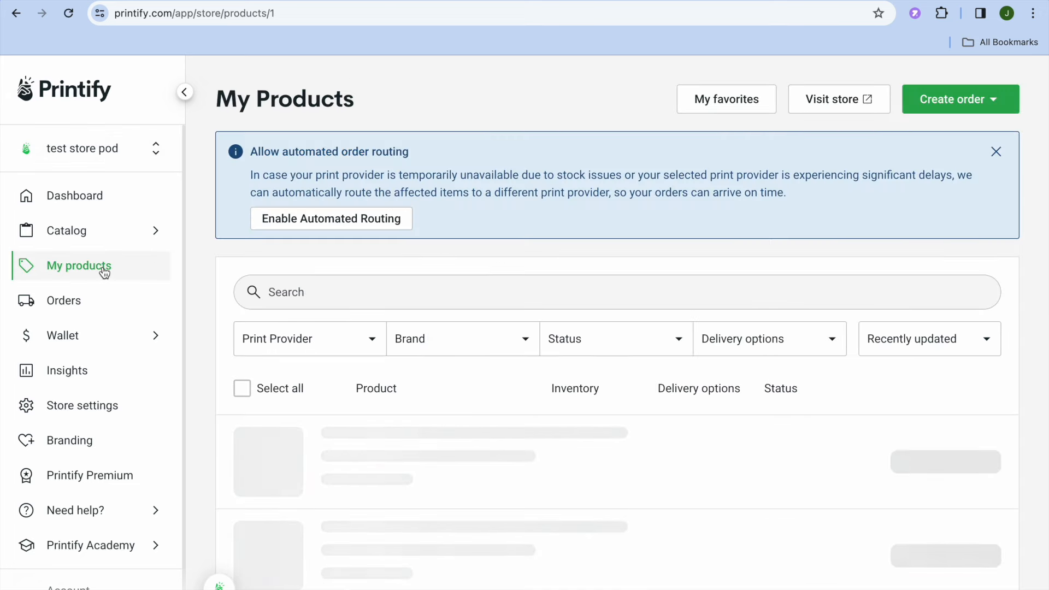
pyautogui.click(847, 100)
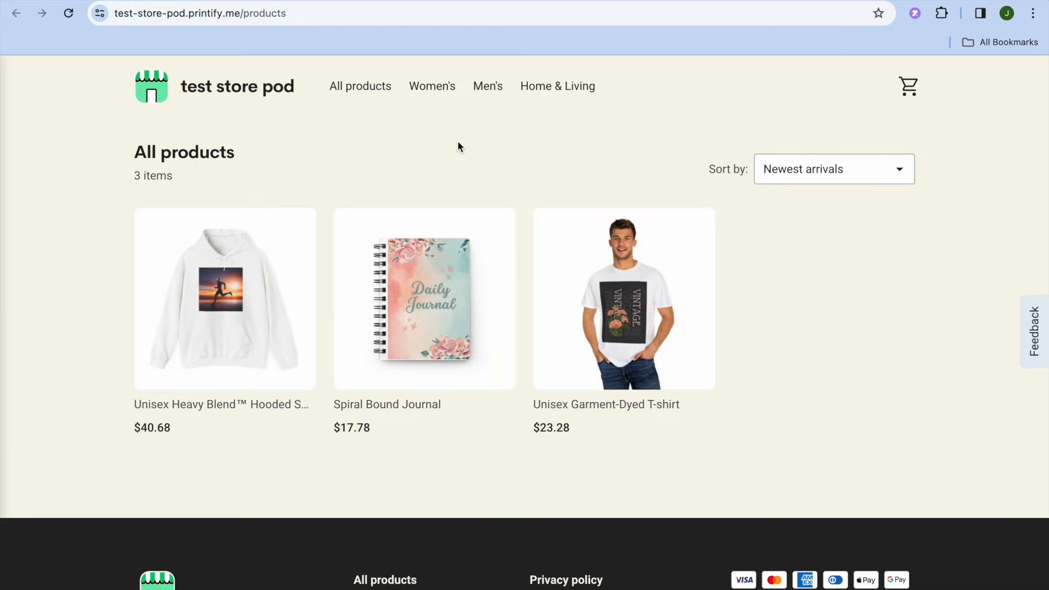
pyautogui.scroll(-1, 459, 145)
pyautogui.scroll(-3, 459, 146)
pyautogui.scroll(3, 459, 146)
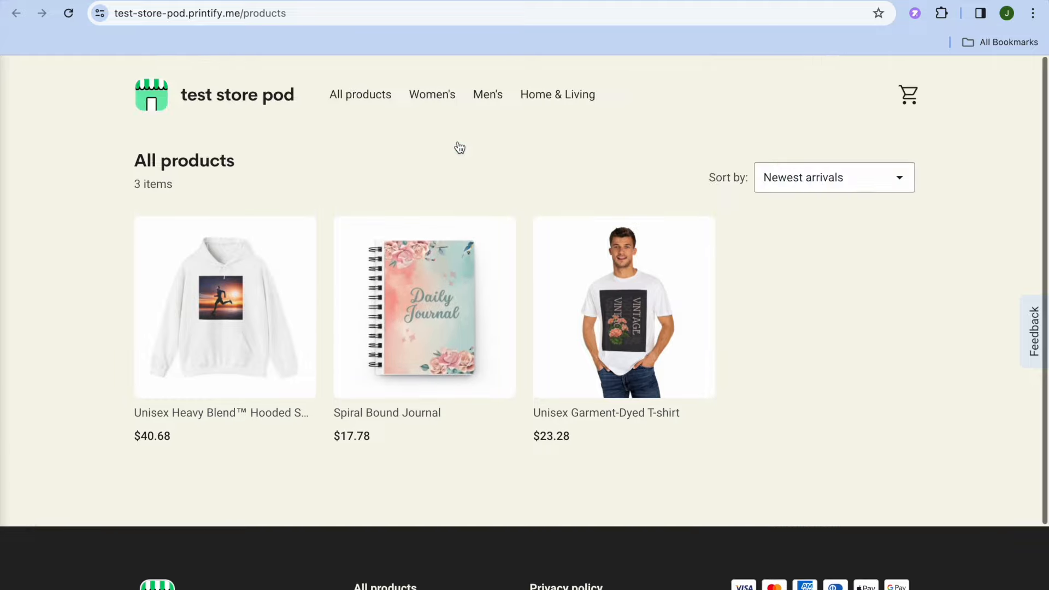
# - Review the Spiral Bound Journal's product page in the storefront, including its description, and return to the Printify product list
pyautogui.click(455, 298)
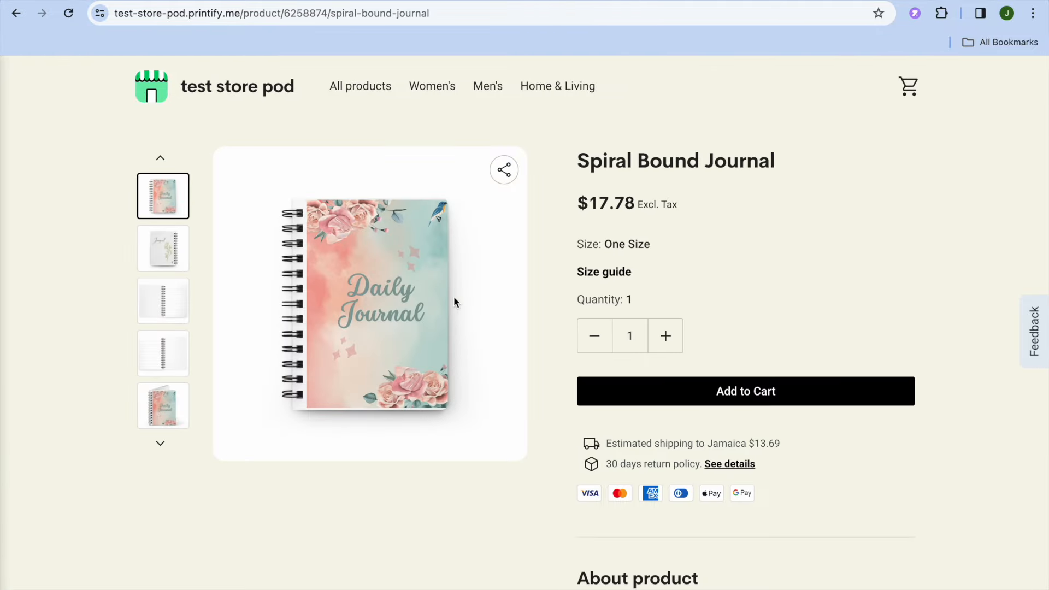
pyautogui.scroll(-10, 454, 299)
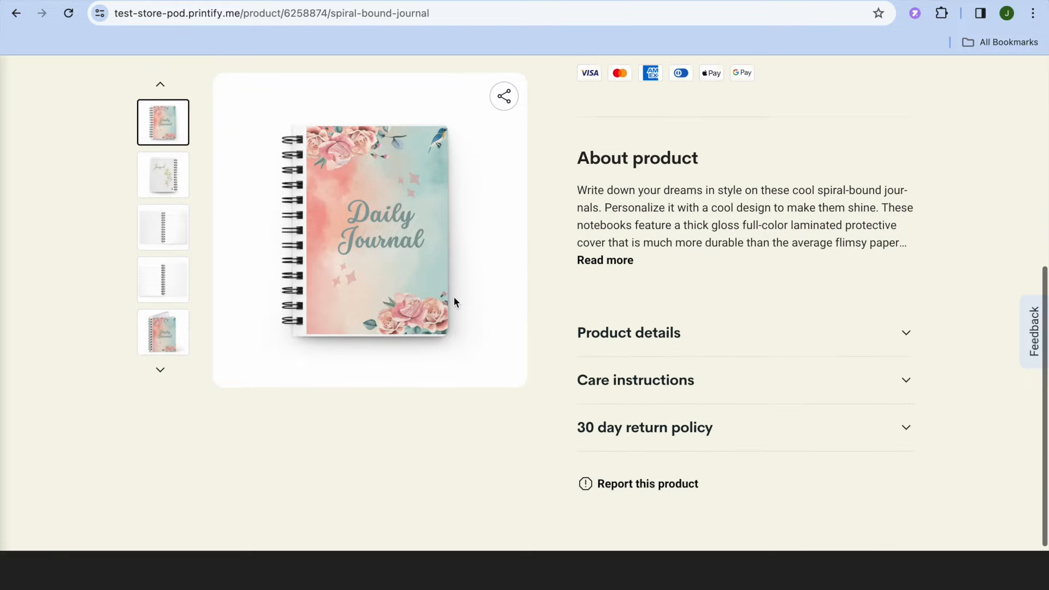
pyautogui.scroll(8, 454, 296)
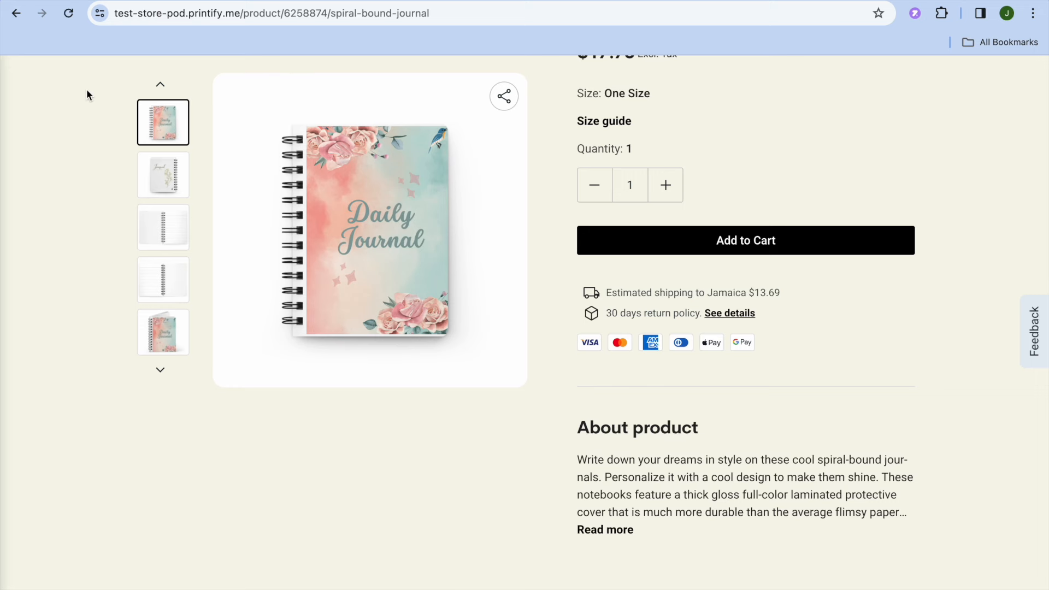
pyautogui.click(111, 0)
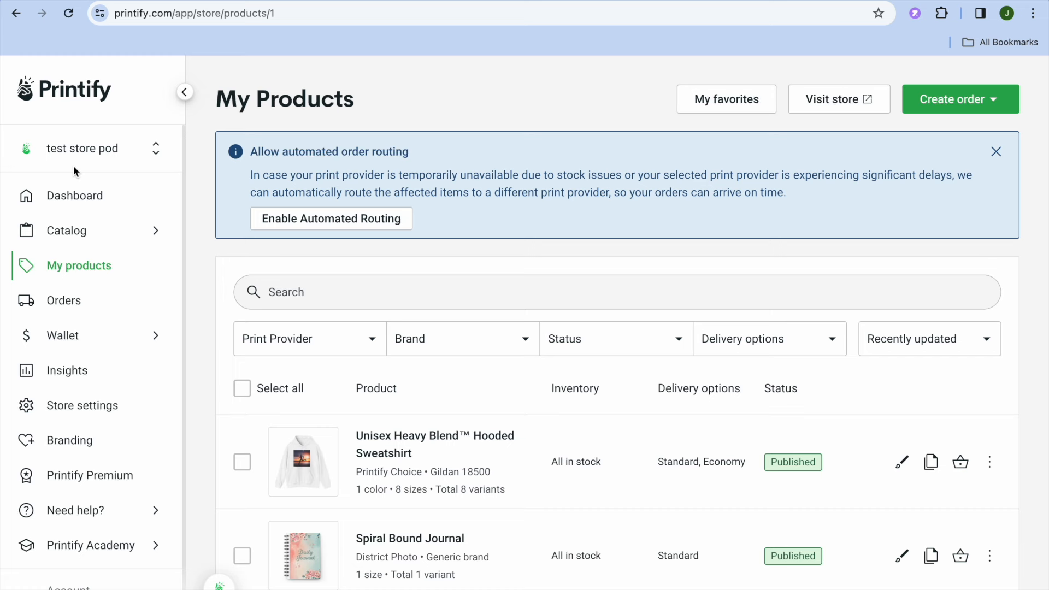
# - Open the Mouse Pads category under Accessories in the catalog and look through the available products
pyautogui.click(87, 237)
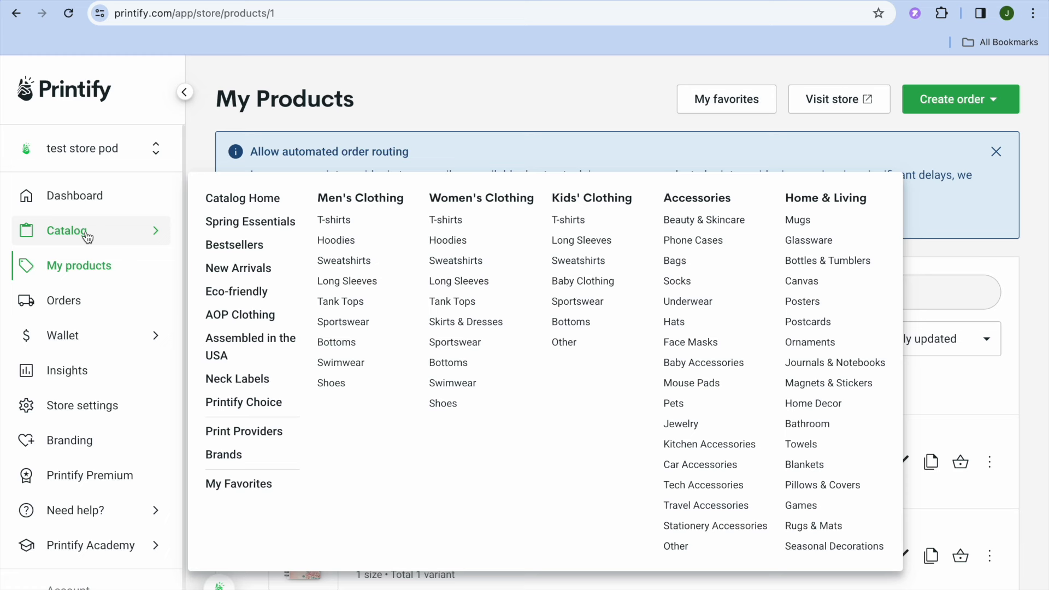
pyautogui.click(707, 386)
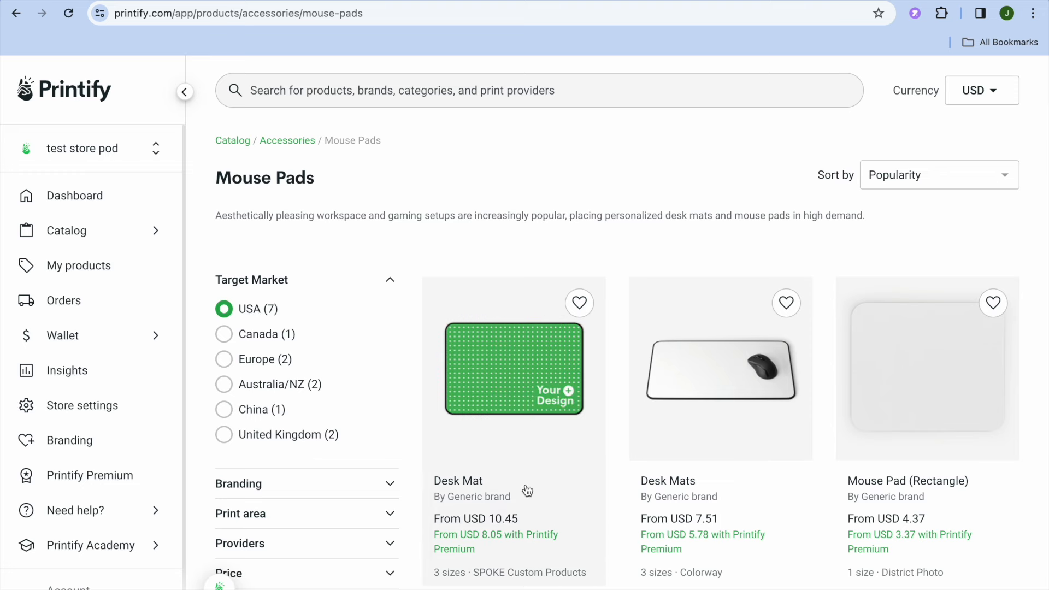
pyautogui.scroll(-8, 527, 491)
pyautogui.scroll(-3, 527, 490)
pyautogui.scroll(5, 527, 490)
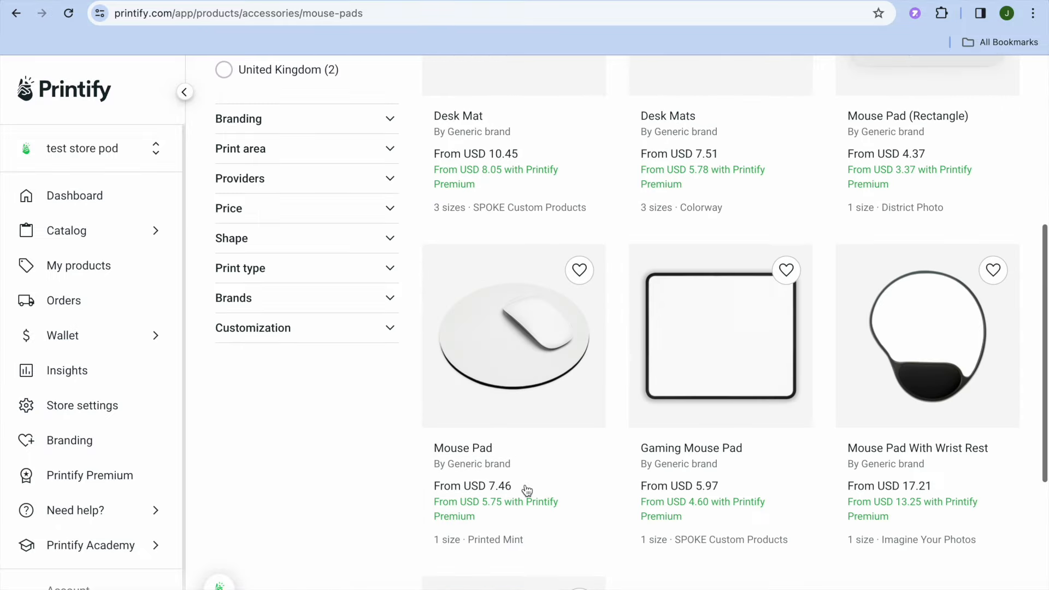
pyautogui.scroll(2, 527, 491)
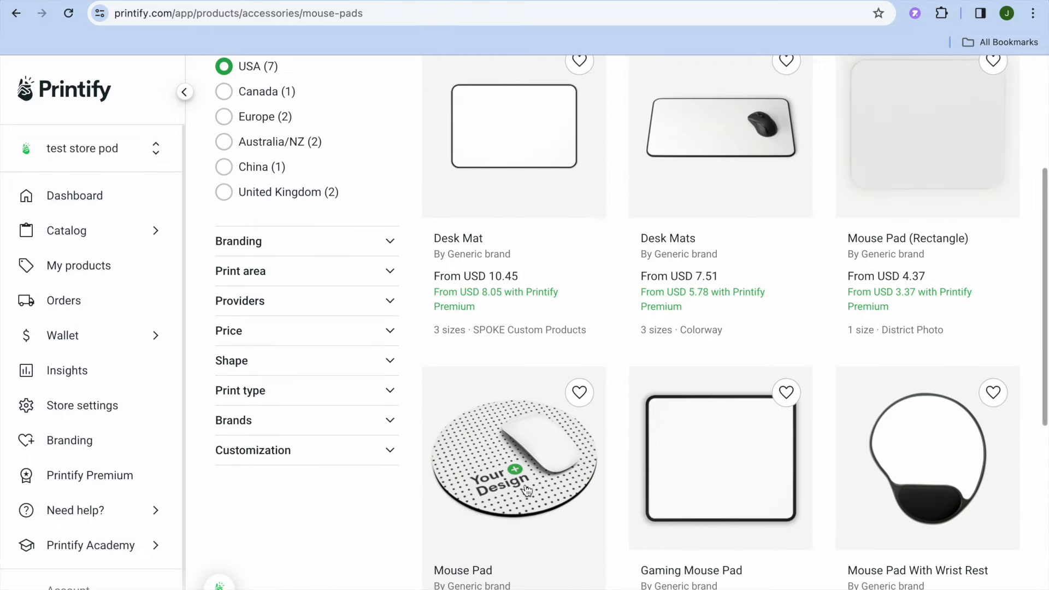
pyautogui.scroll(3, 527, 491)
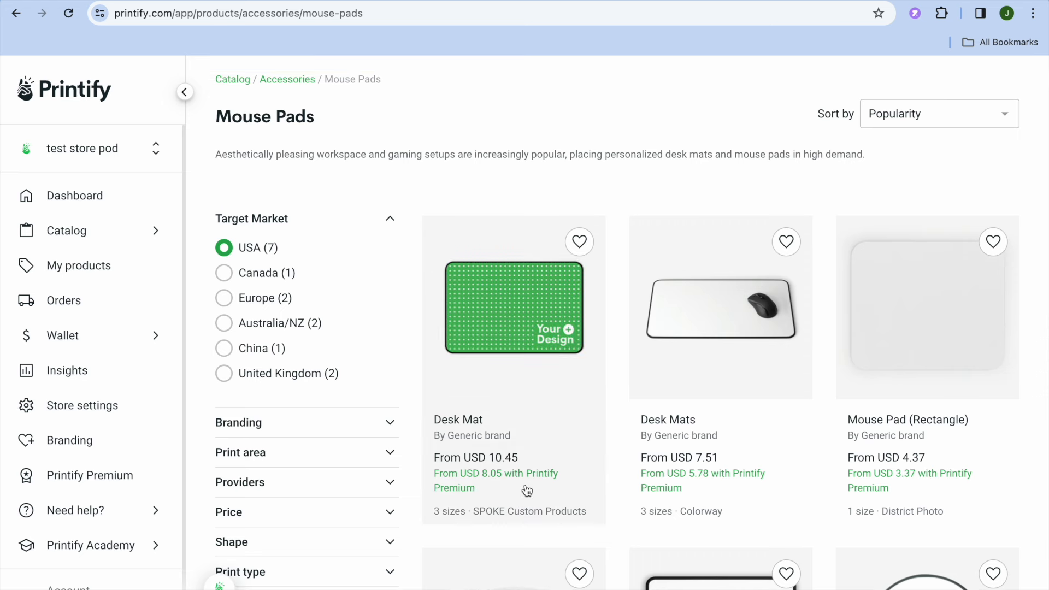
# - Choose the Desk Mat product and start designing it with the provider SPOKE Custom Products
pyautogui.click(515, 334)
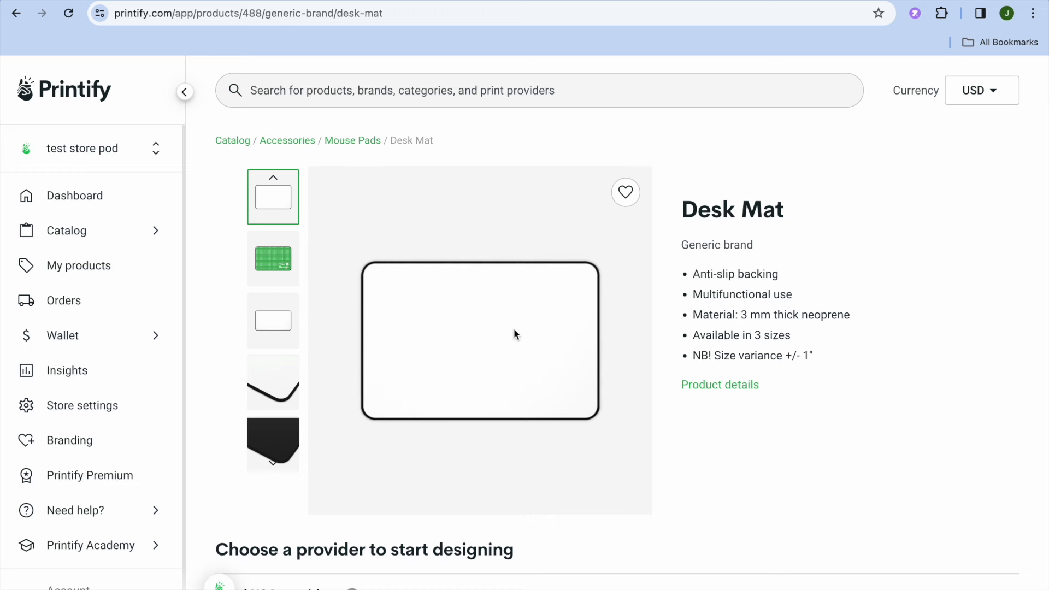
pyautogui.scroll(-3, 515, 330)
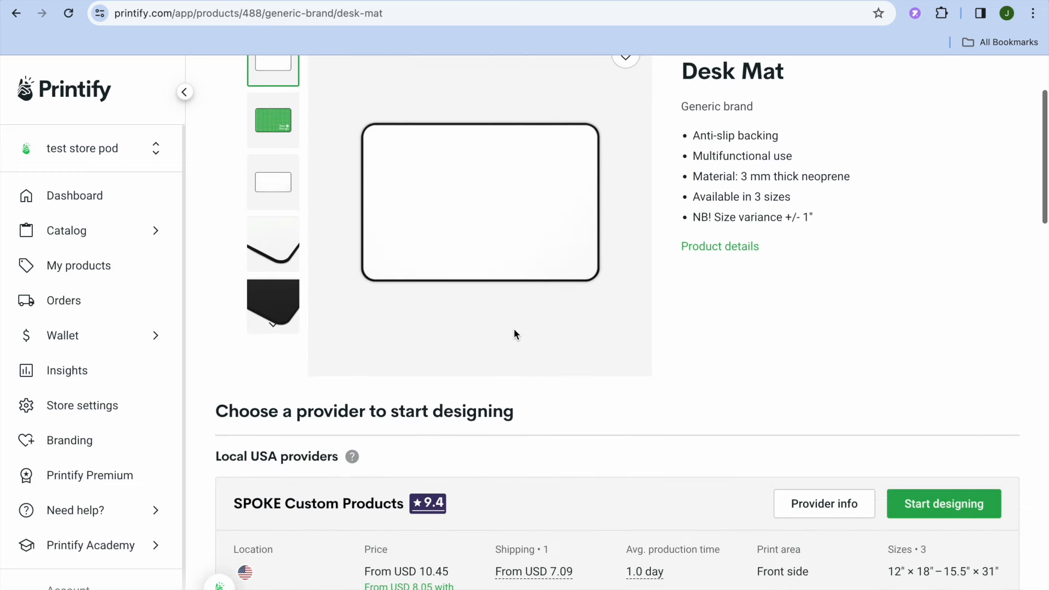
pyautogui.click(933, 504)
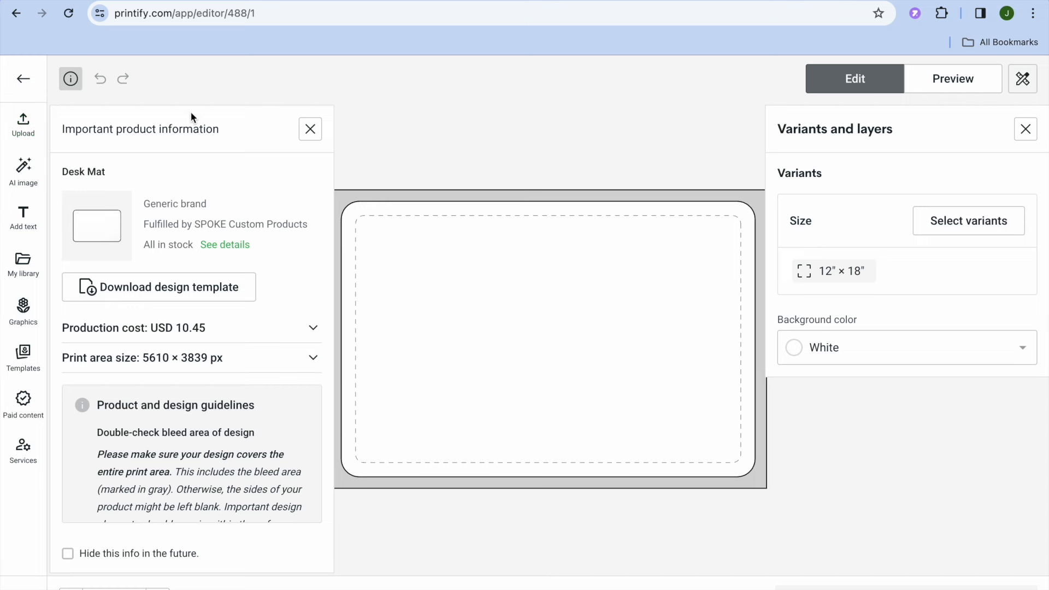
# - Switch to Canva and search the templates for mouse pad using the recent search suggestion
pyautogui.click(384, 1)
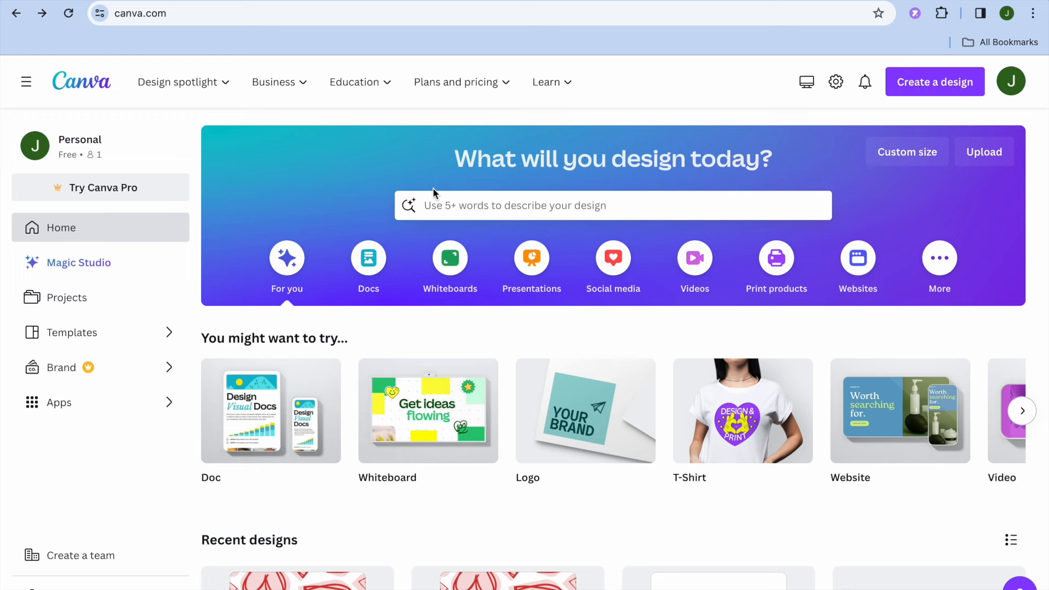
pyautogui.click(458, 208)
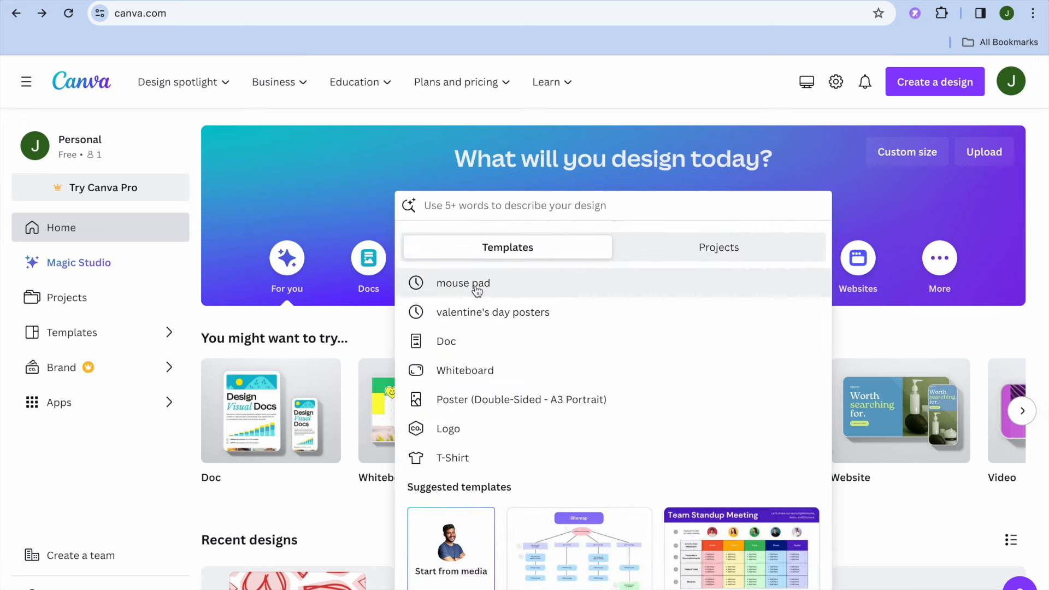
pyautogui.click(475, 284)
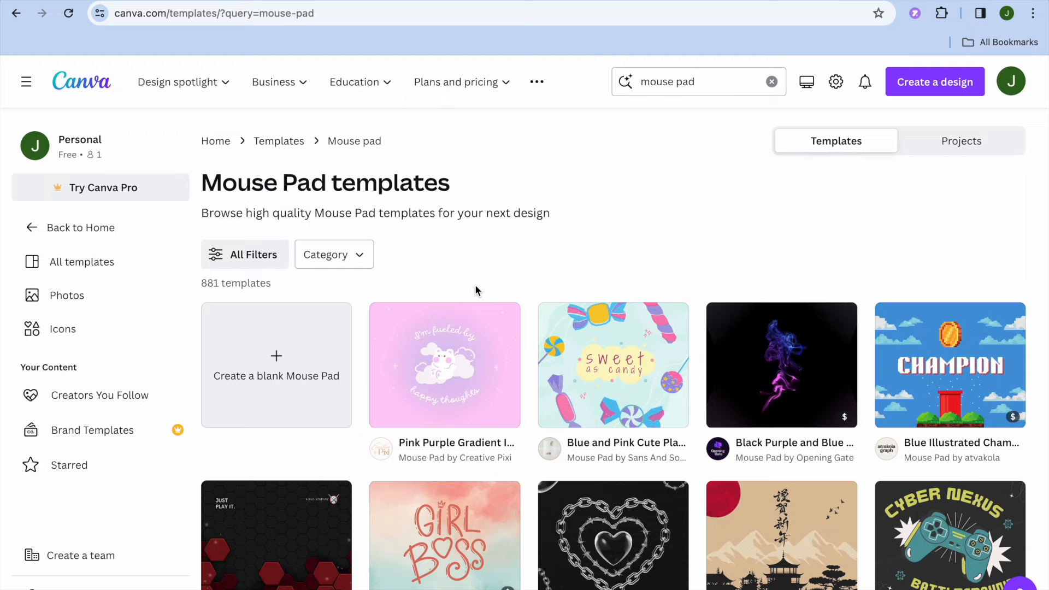
# - Browse the mouse pad templates and open the Purple Yellow Futuristic Neon VideoGame Start Mouse Pad template for customizing
pyautogui.scroll(-3, 476, 290)
pyautogui.scroll(-3, 476, 291)
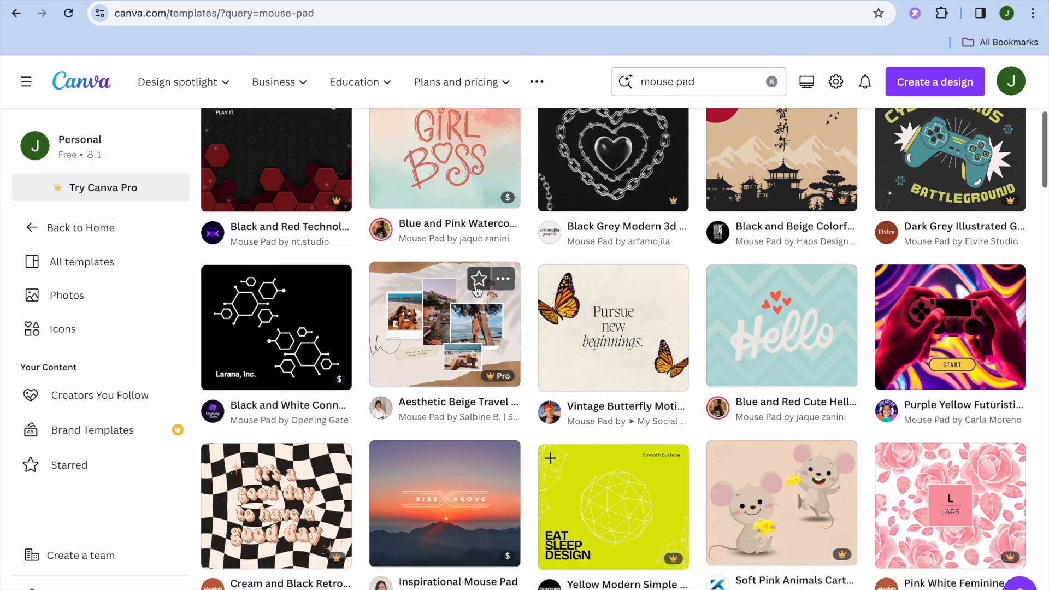
pyautogui.scroll(-4, 477, 291)
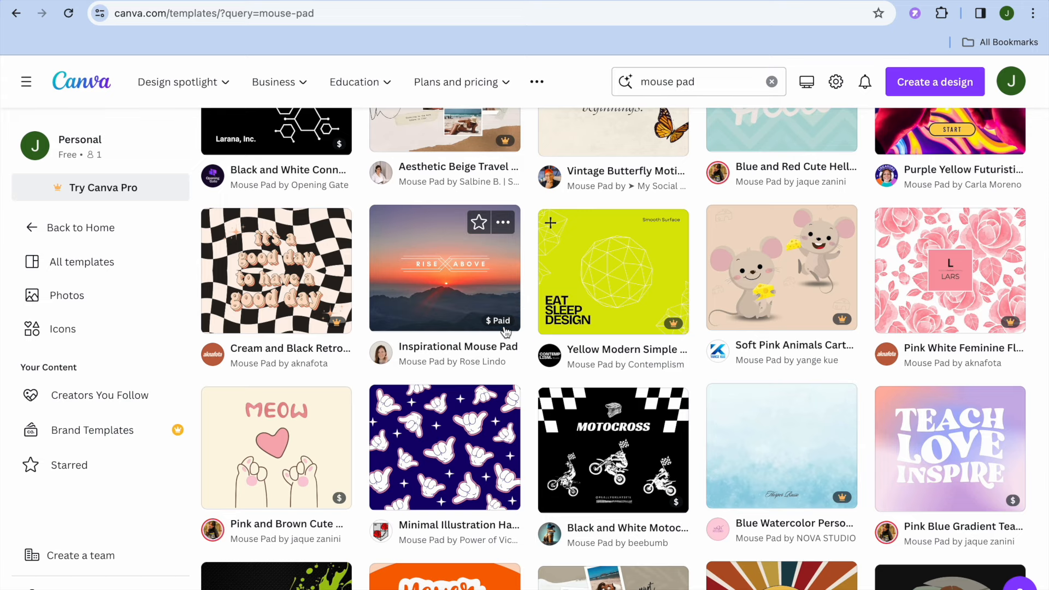
pyautogui.moveTo(674, 326)
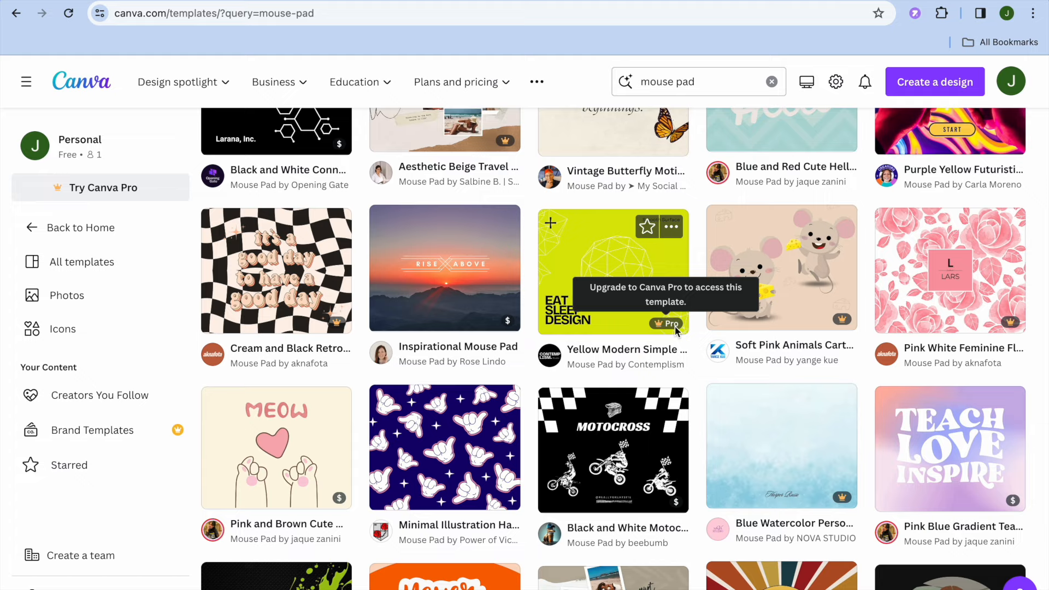
pyautogui.scroll(-5, 674, 326)
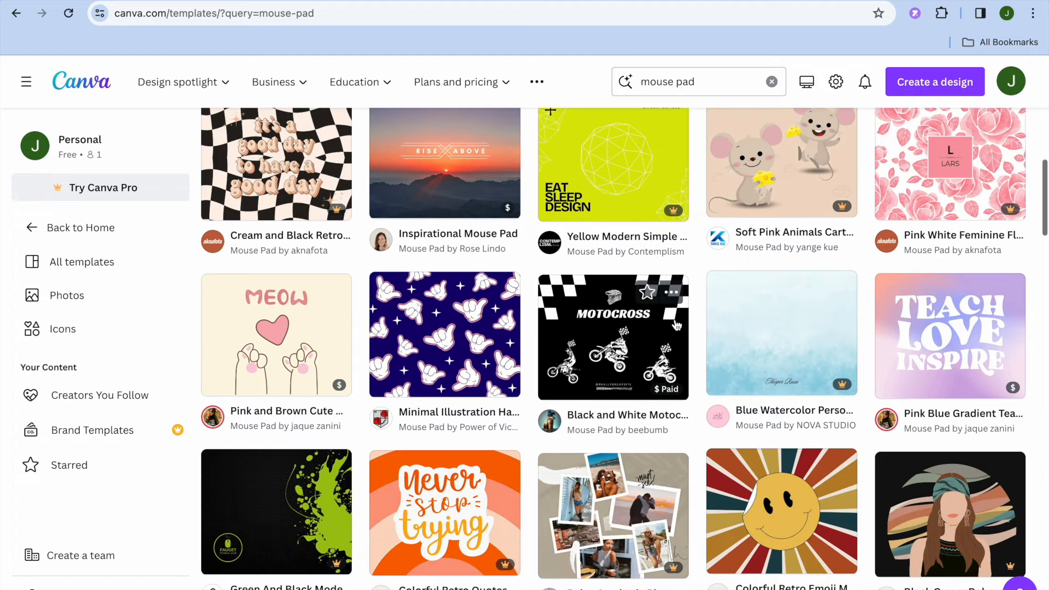
pyautogui.scroll(-1, 677, 325)
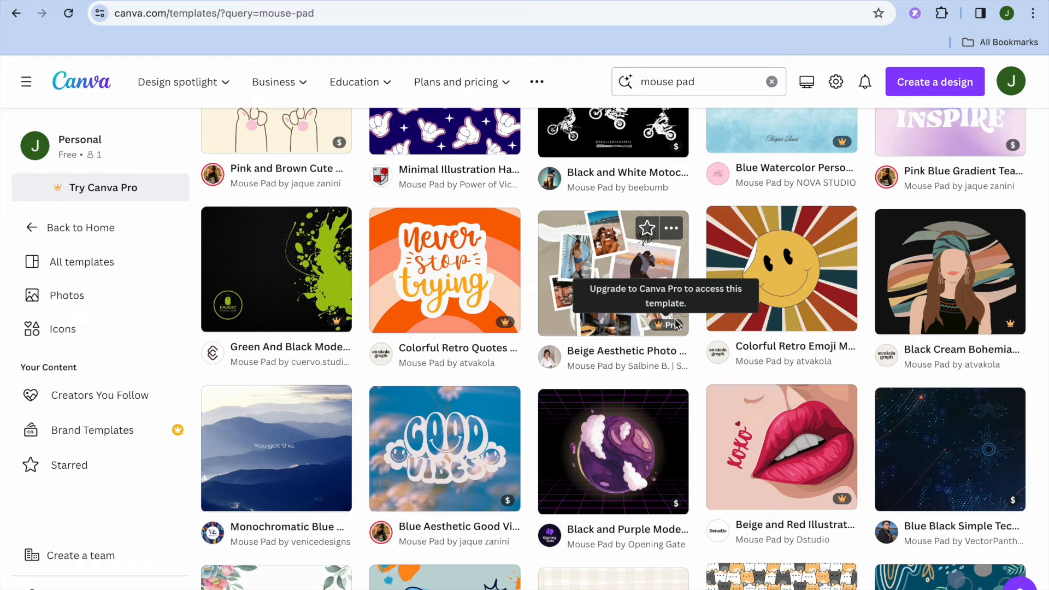
pyautogui.scroll(2, 675, 325)
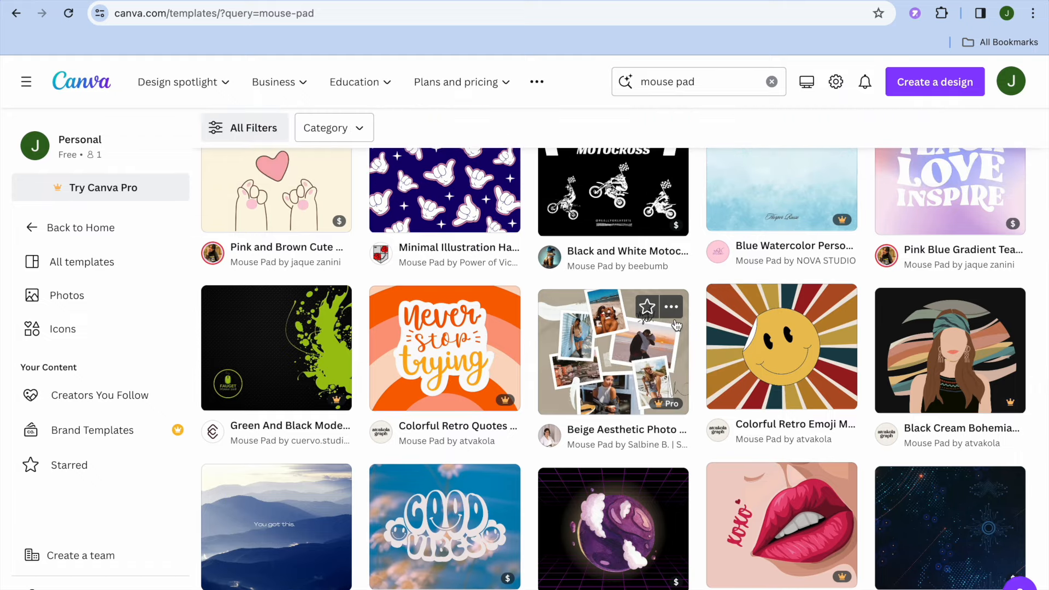
pyautogui.scroll(8, 676, 324)
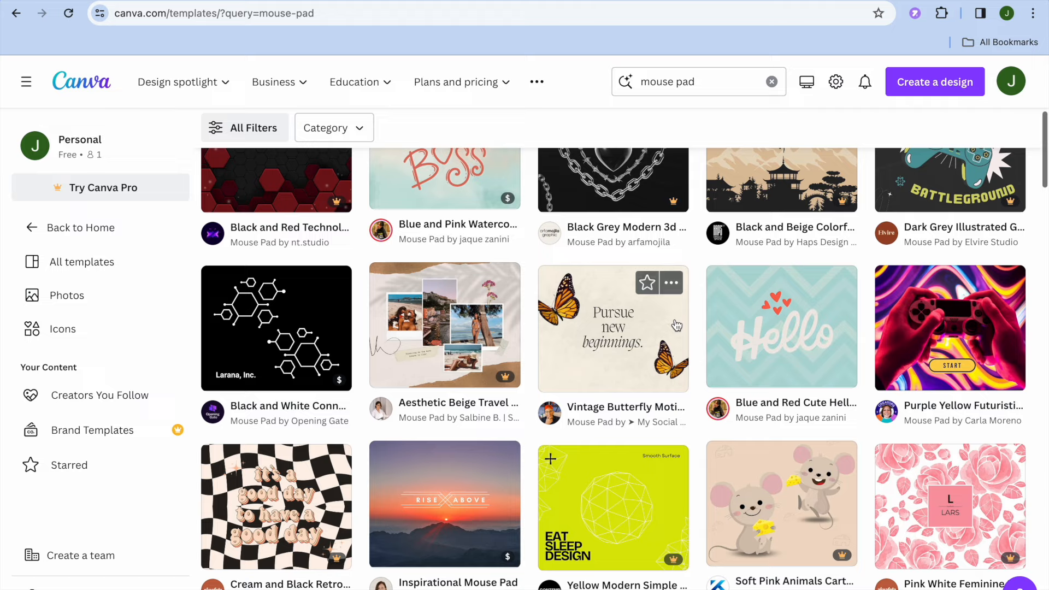
pyautogui.scroll(-2, 677, 325)
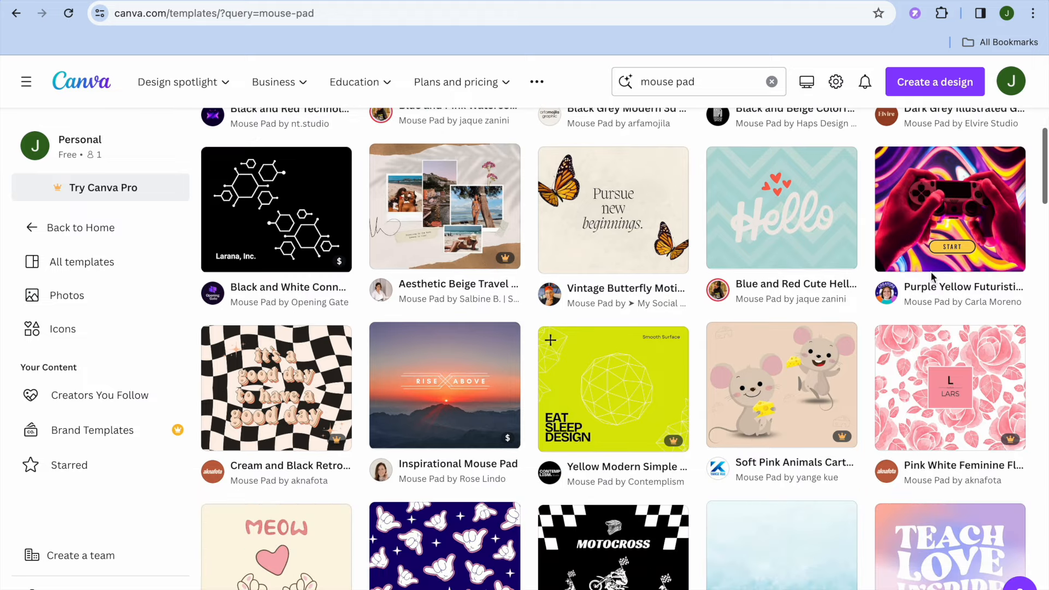
pyautogui.click(929, 240)
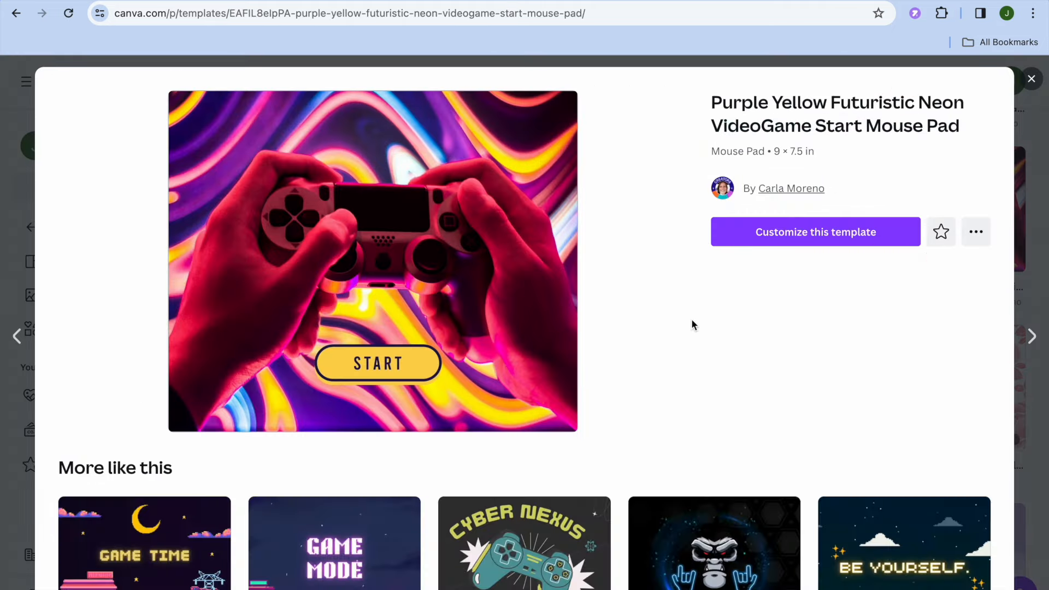
pyautogui.click(814, 232)
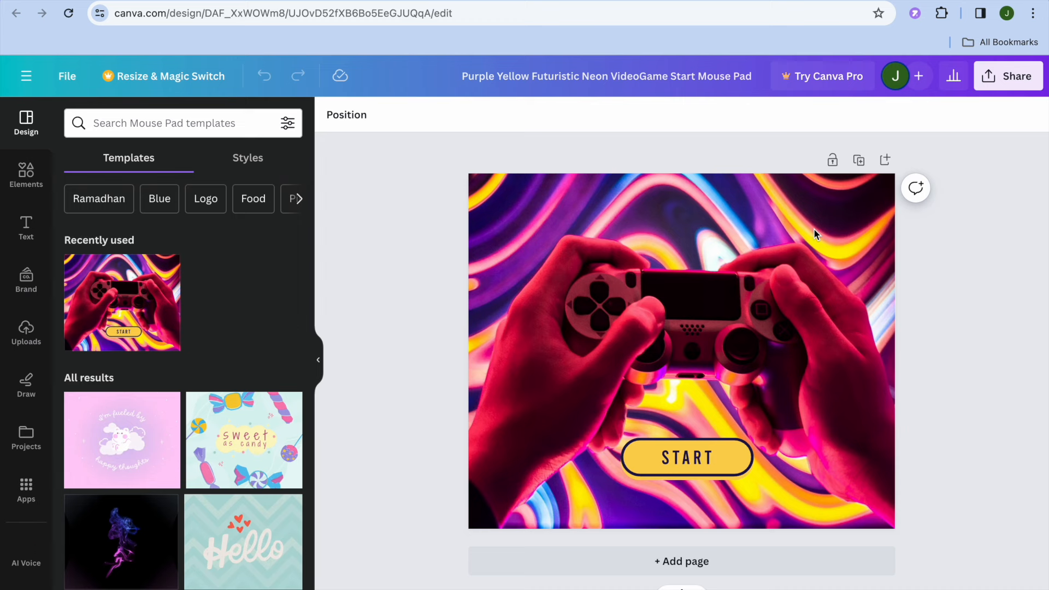
# - Examine the editing options for the game controller photo and the color choices for the START button's yellow fill
pyautogui.click(681, 274)
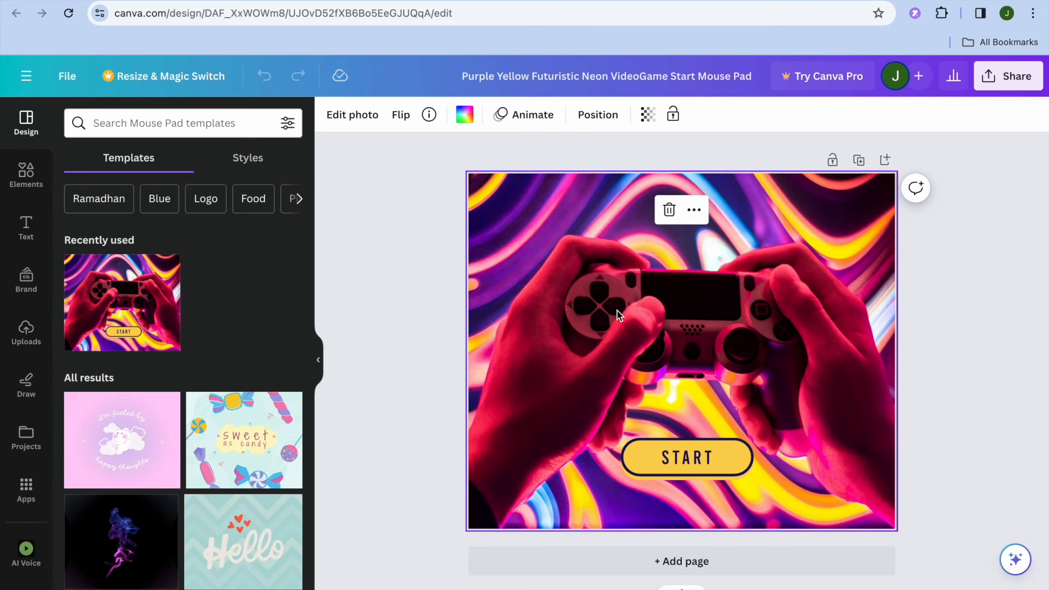
pyautogui.click(667, 462)
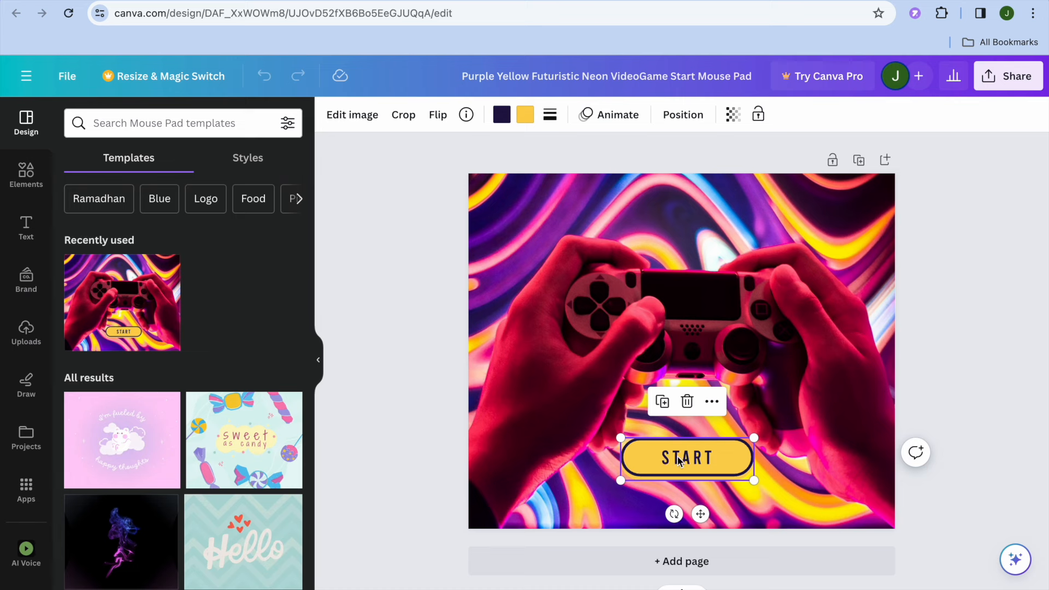
pyautogui.click(526, 117)
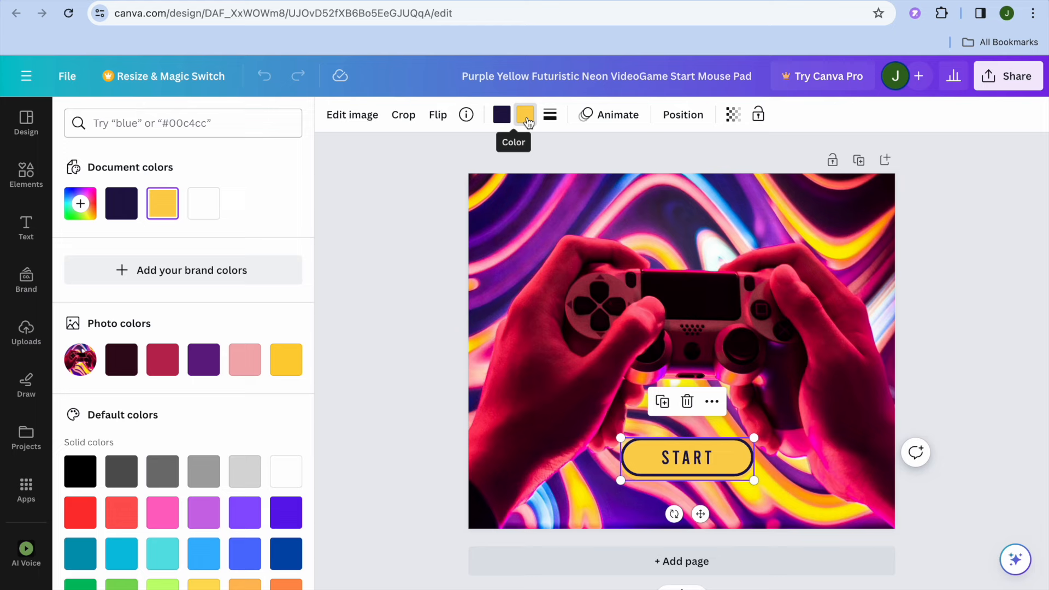
pyautogui.click(368, 238)
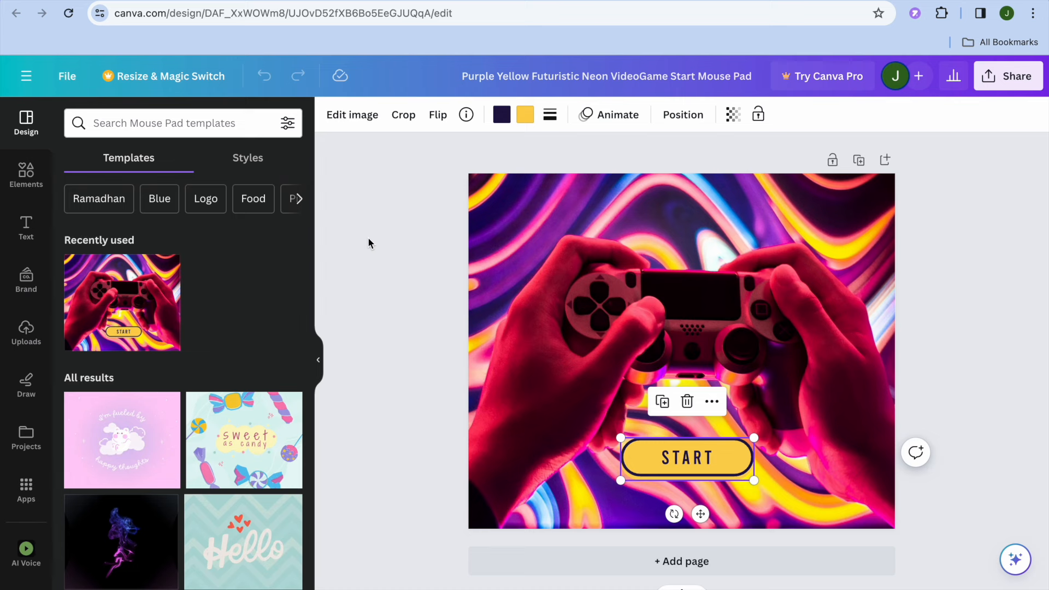
# - Download the mouse pad design from Canva as a PNG file with the suggested settings
pyautogui.click(990, 88)
pyautogui.click(916, 441)
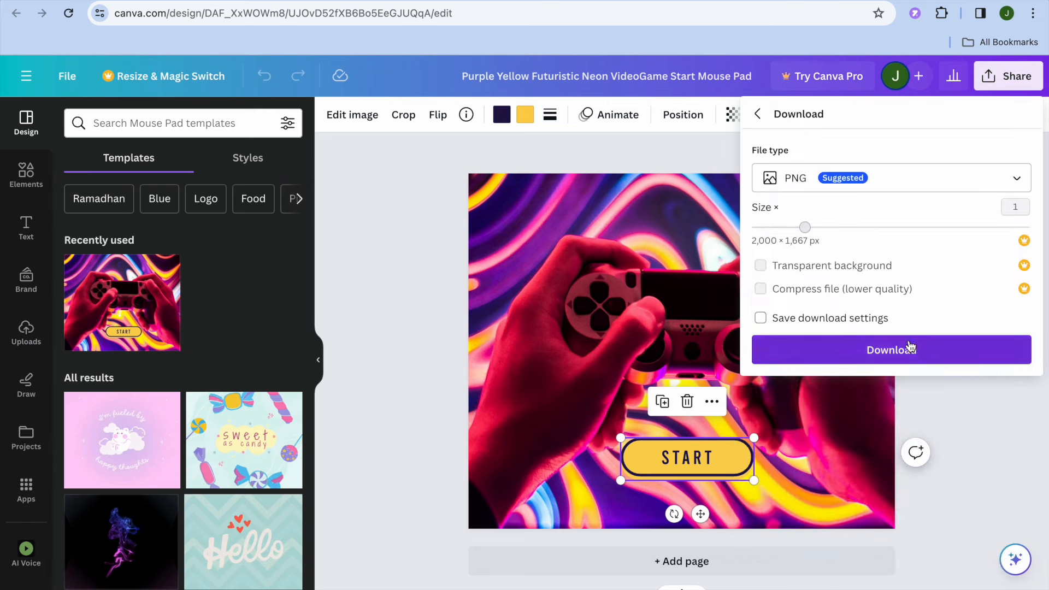
pyautogui.click(903, 352)
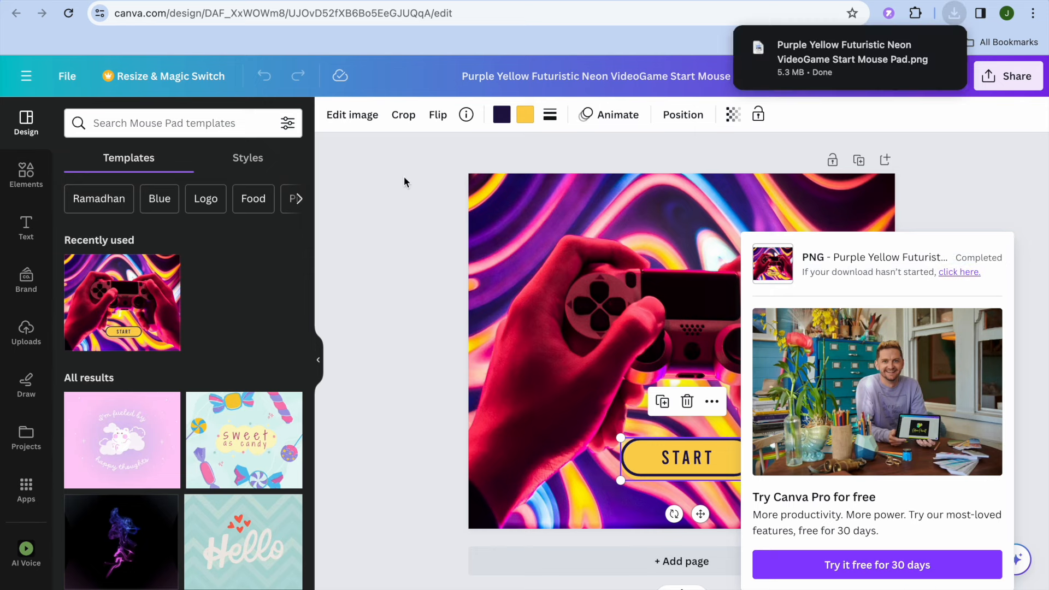
# - Switch to Printify and upload Purple Yellow Futuristic Neon VideoGame Start Mouse Pad.png from the device onto the desk mat
pyautogui.click(239, 1)
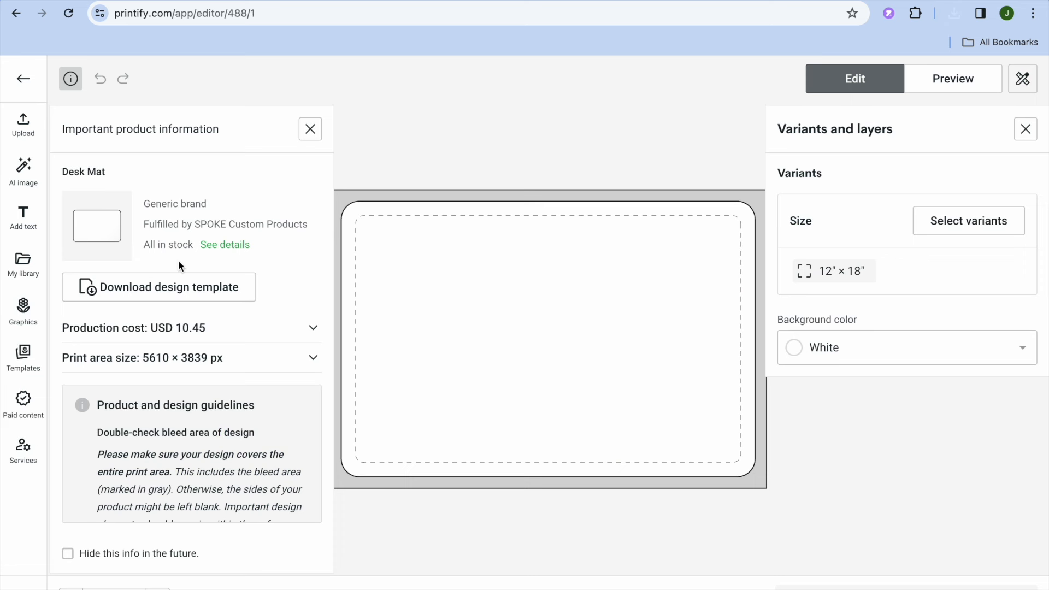
pyautogui.click(31, 135)
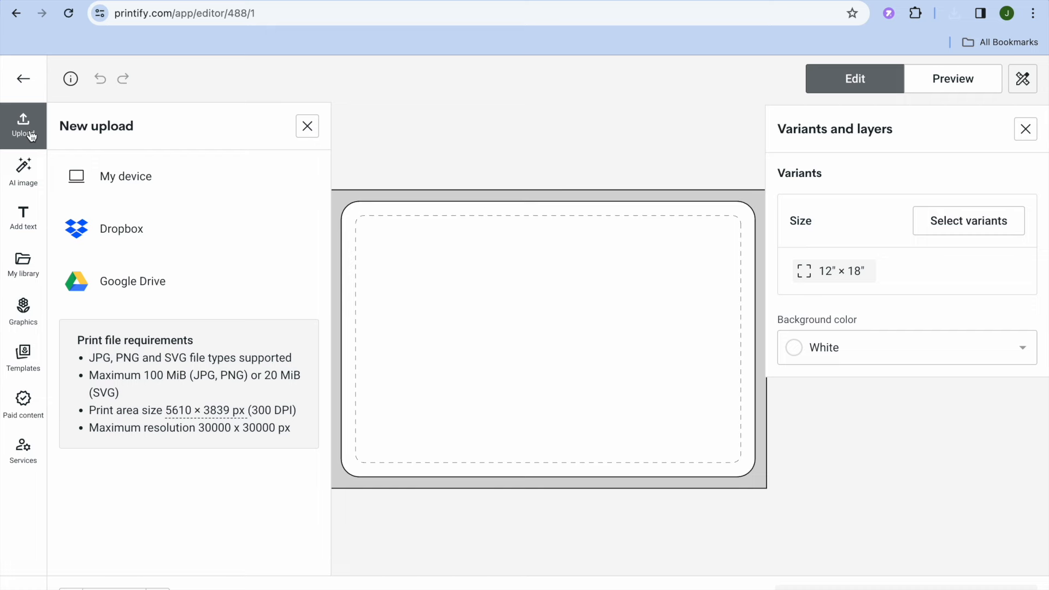
pyautogui.click(156, 187)
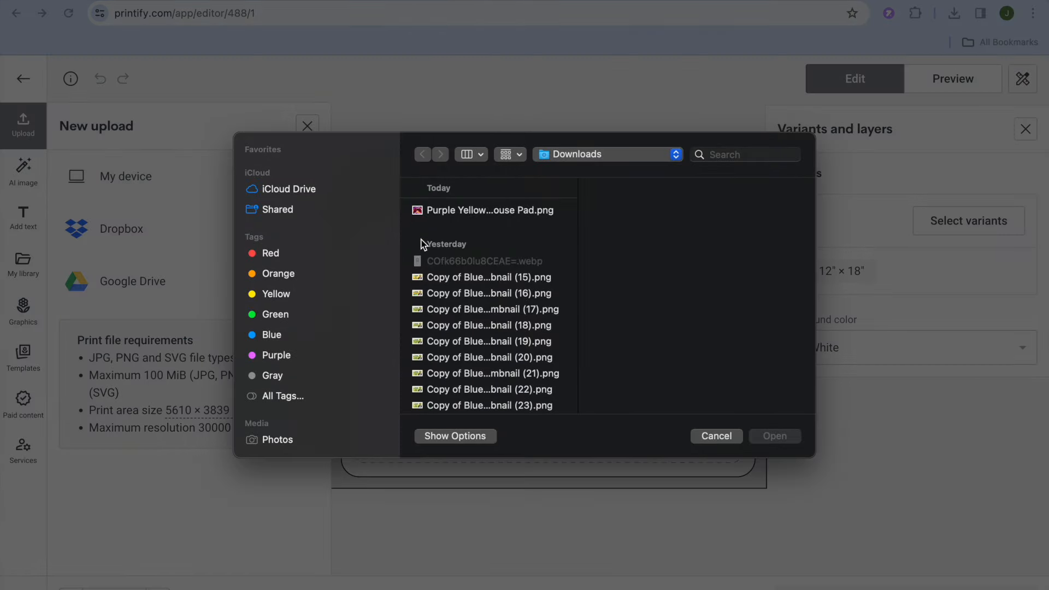
pyautogui.click(448, 210)
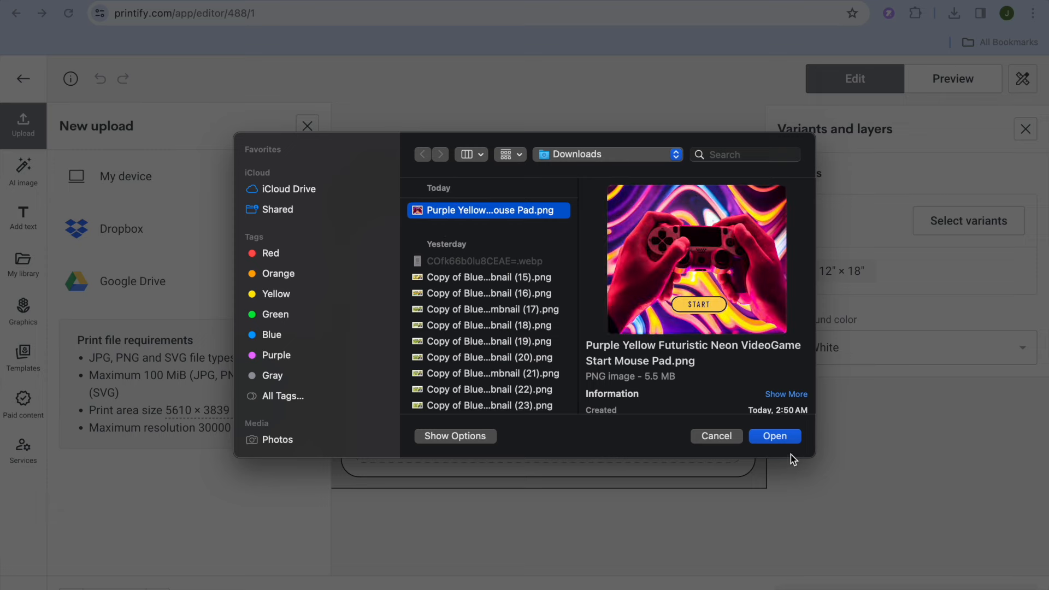
pyautogui.click(781, 437)
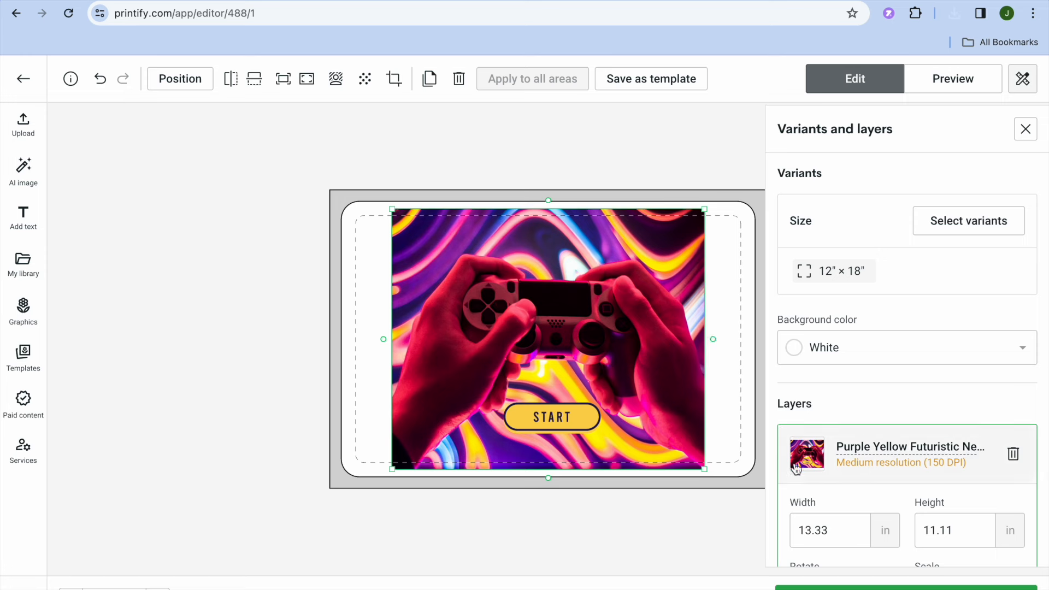
# - Save the desk mat design and review the product's mockups, title and description
pyautogui.click(878, 582)
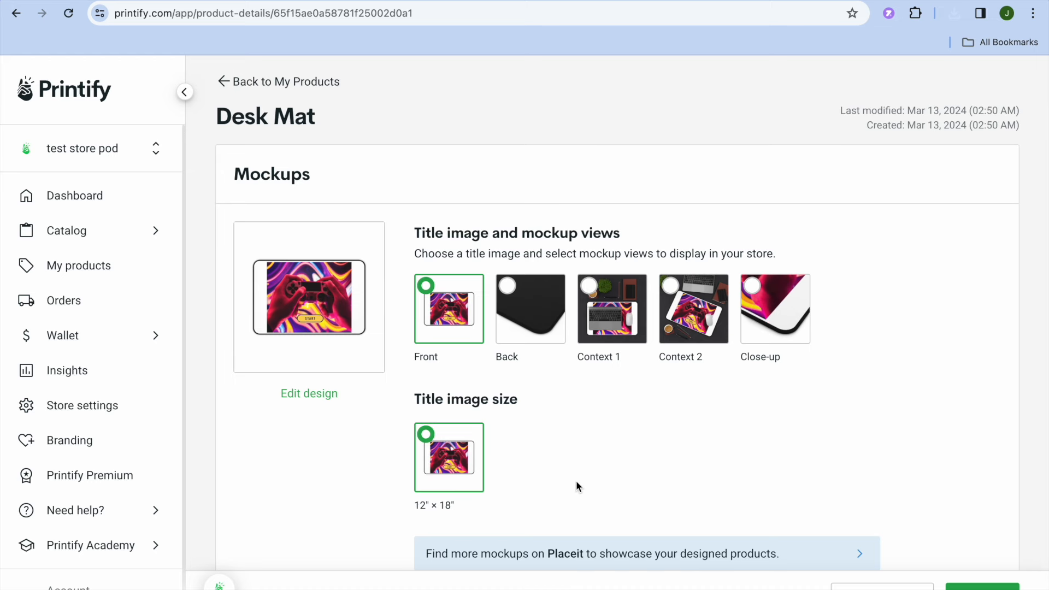
pyautogui.scroll(-7, 645, 440)
pyautogui.scroll(-3, 645, 443)
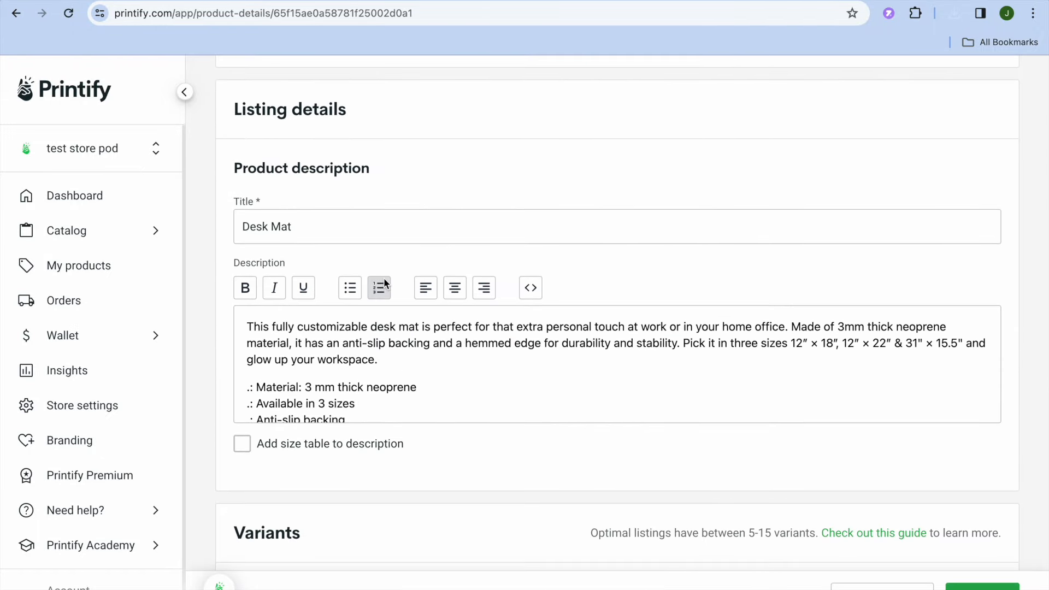
pyautogui.click(304, 233)
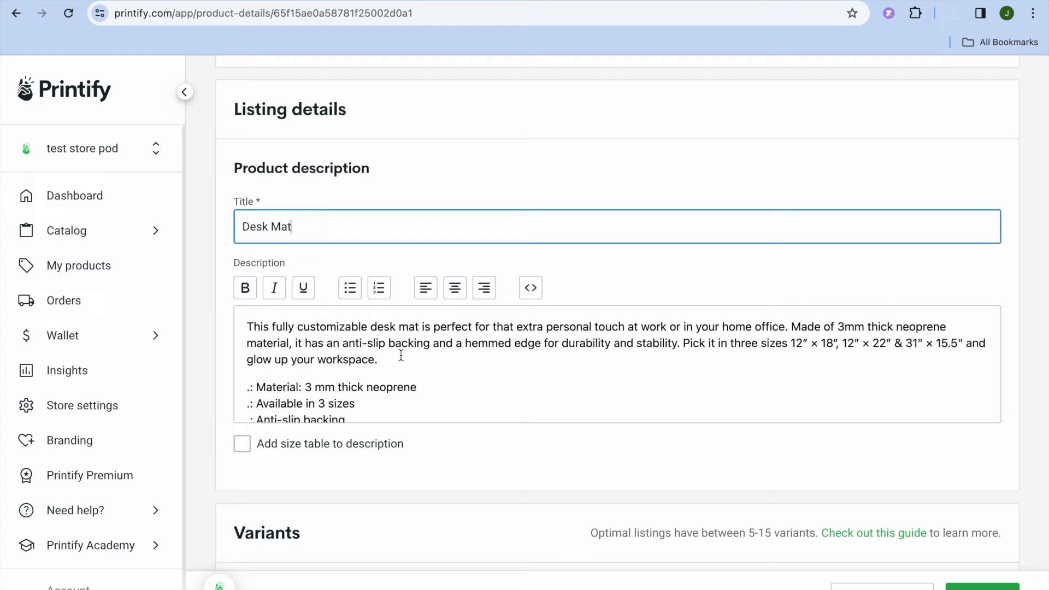
pyautogui.scroll(-2, 401, 355)
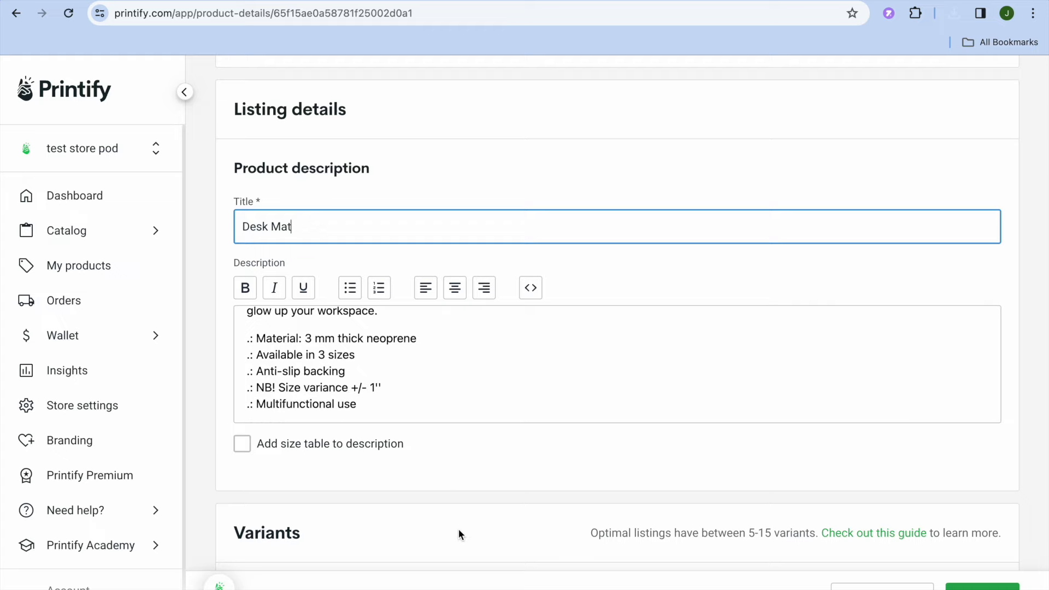
# - Set the profit margin to 60% for all variants of the desk mat and publish the product
pyautogui.scroll(-10, 458, 528)
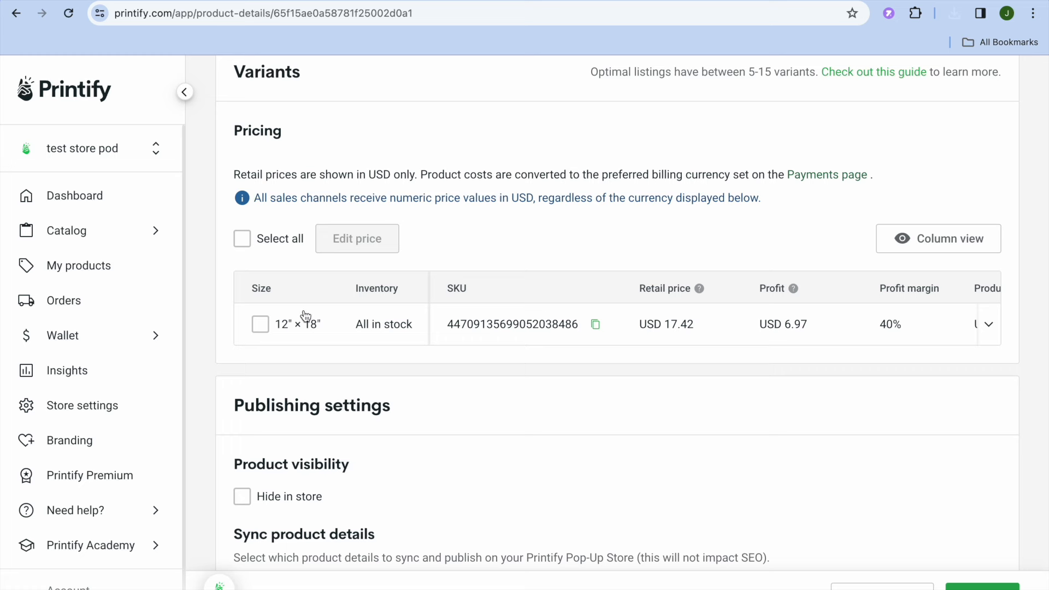
pyautogui.click(242, 239)
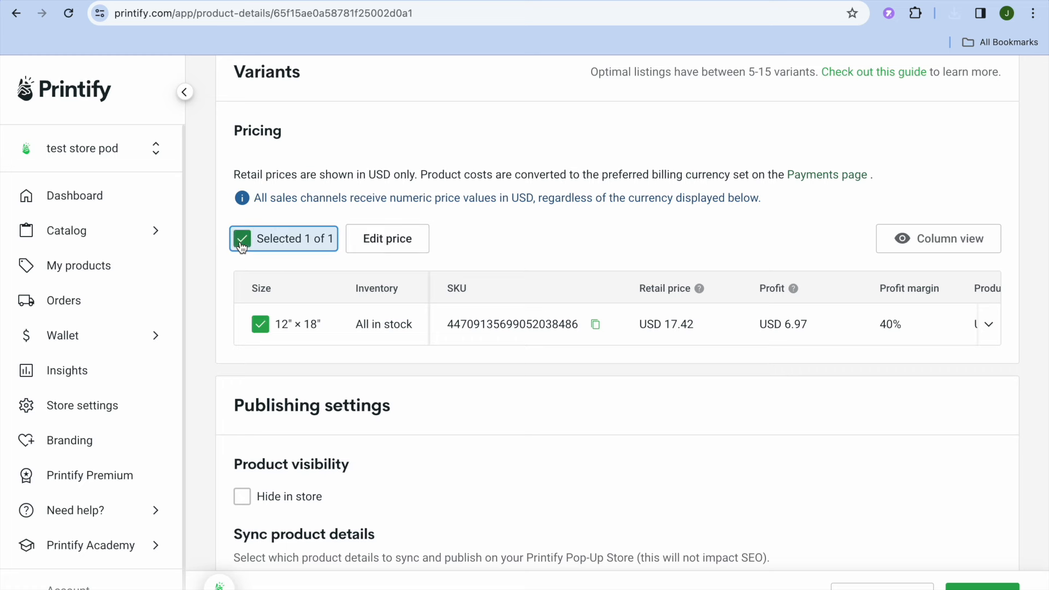
pyautogui.click(392, 237)
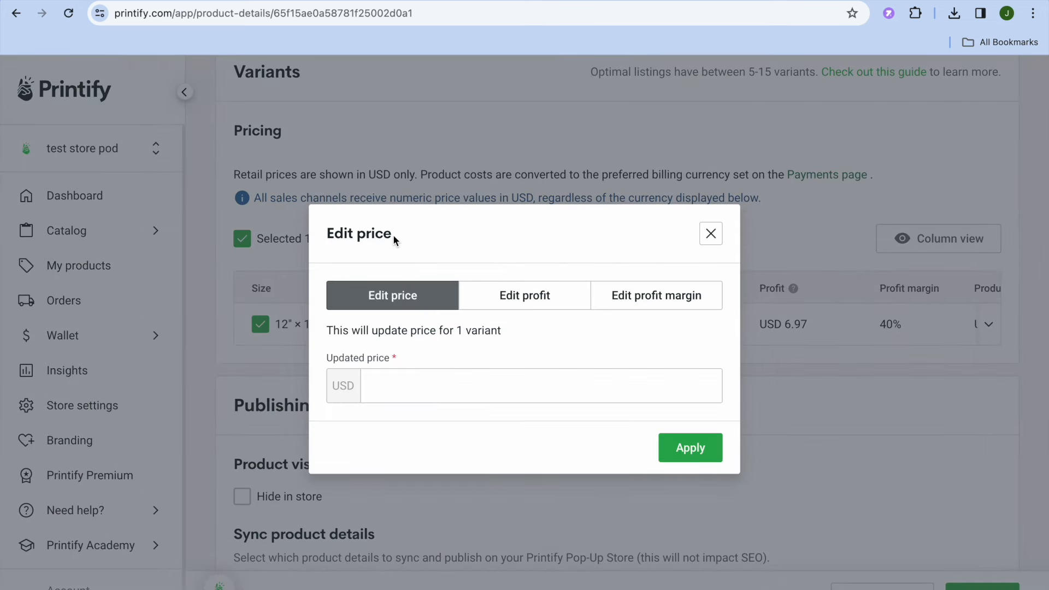
pyautogui.click(519, 390)
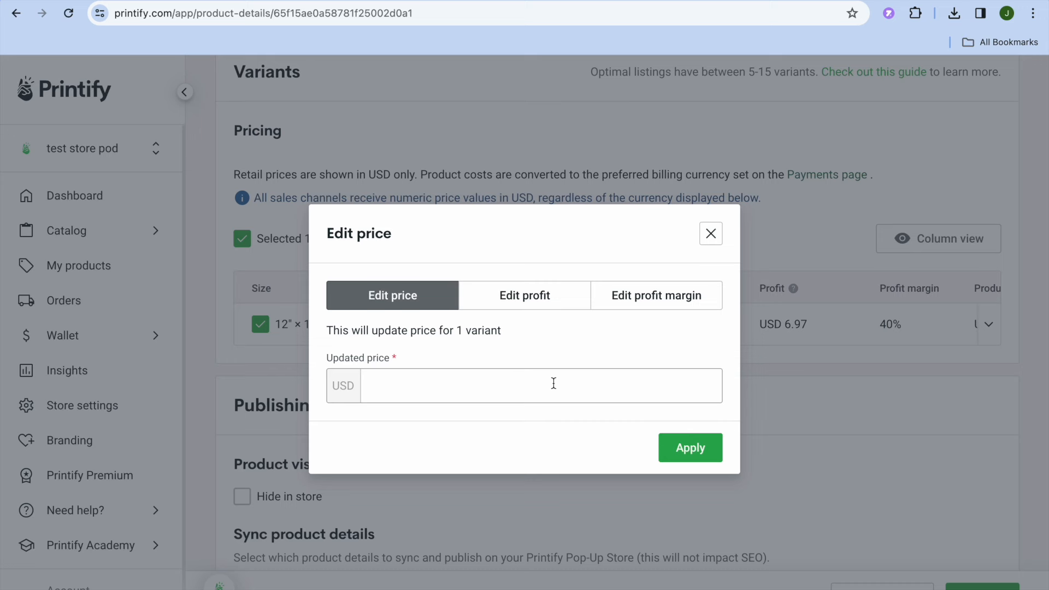
pyautogui.click(651, 297)
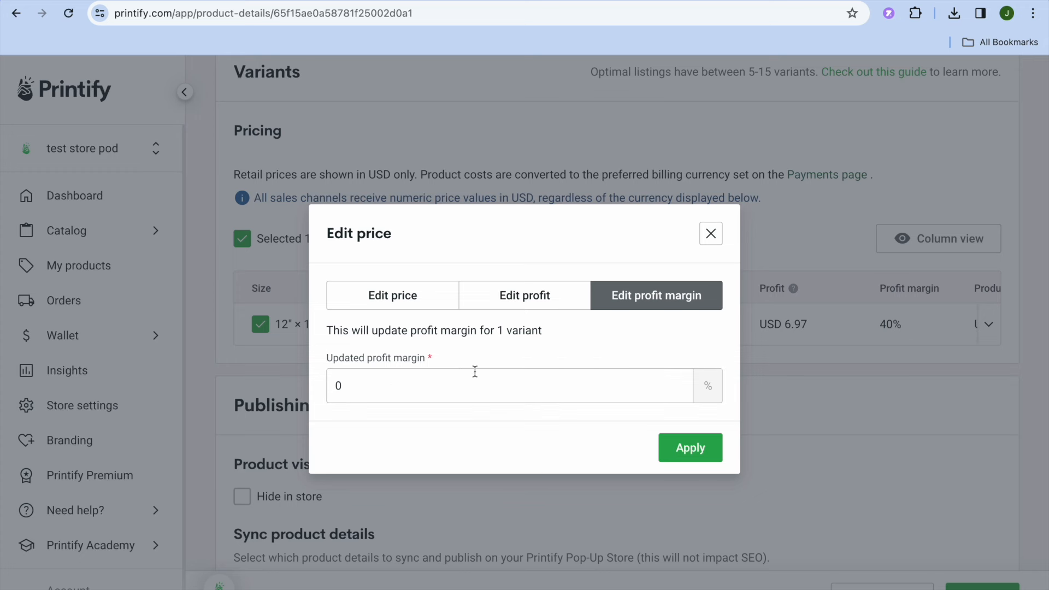
pyautogui.click(356, 389)
pyautogui.write('60')
pyautogui.click(678, 451)
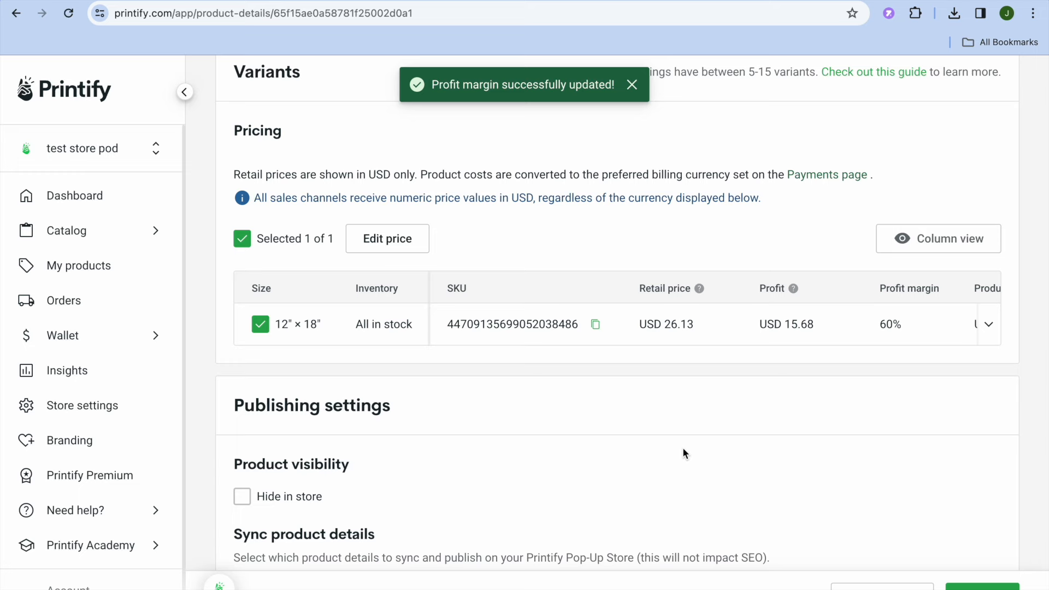
pyautogui.click(982, 587)
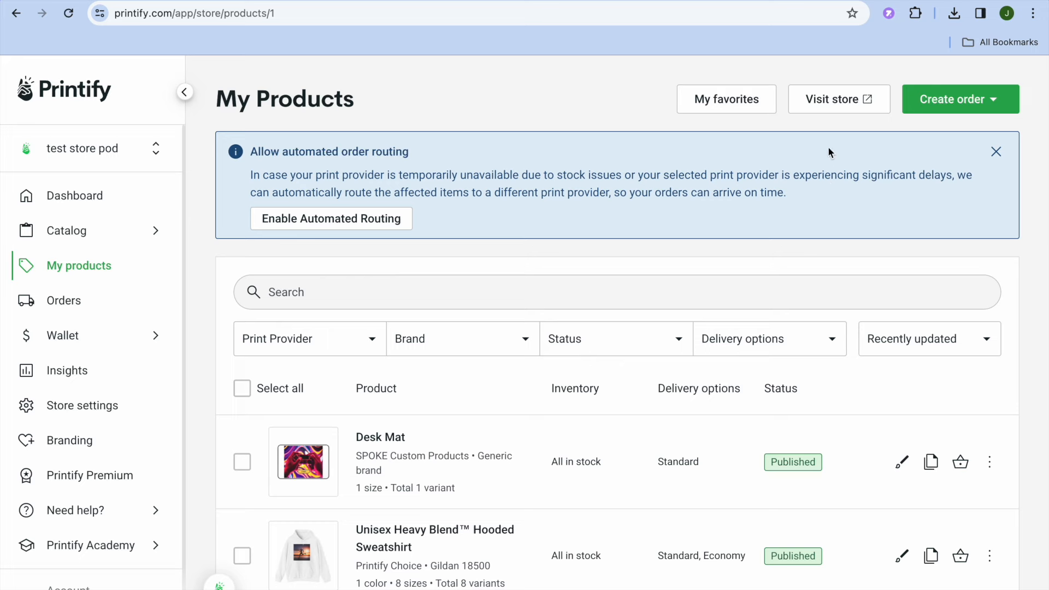
# - Visit the Pop-Up store and examine the Desk Mat product page, including its images, price and description
pyautogui.click(825, 108)
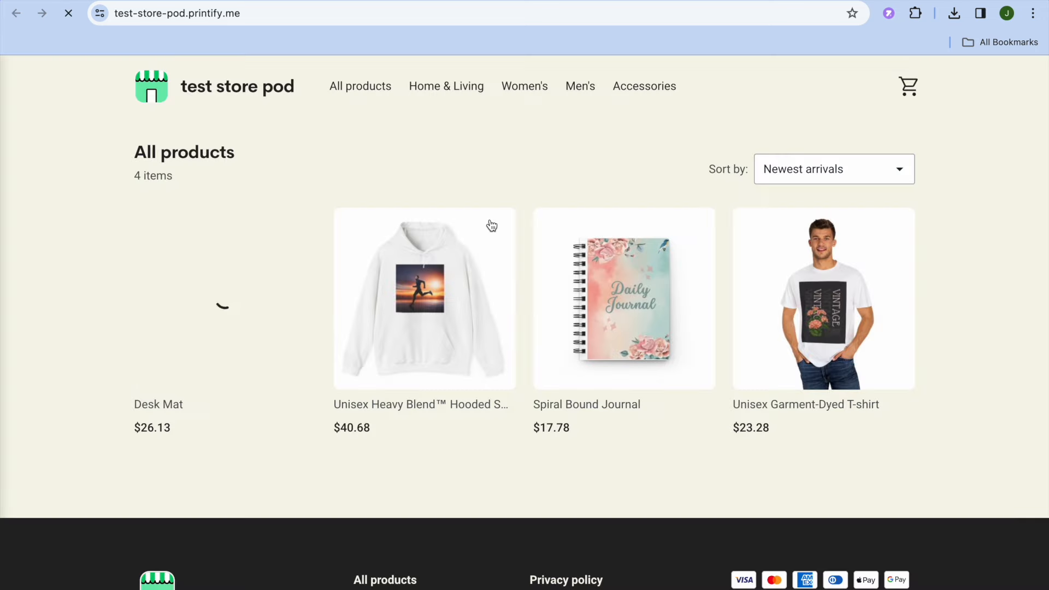
pyautogui.click(273, 293)
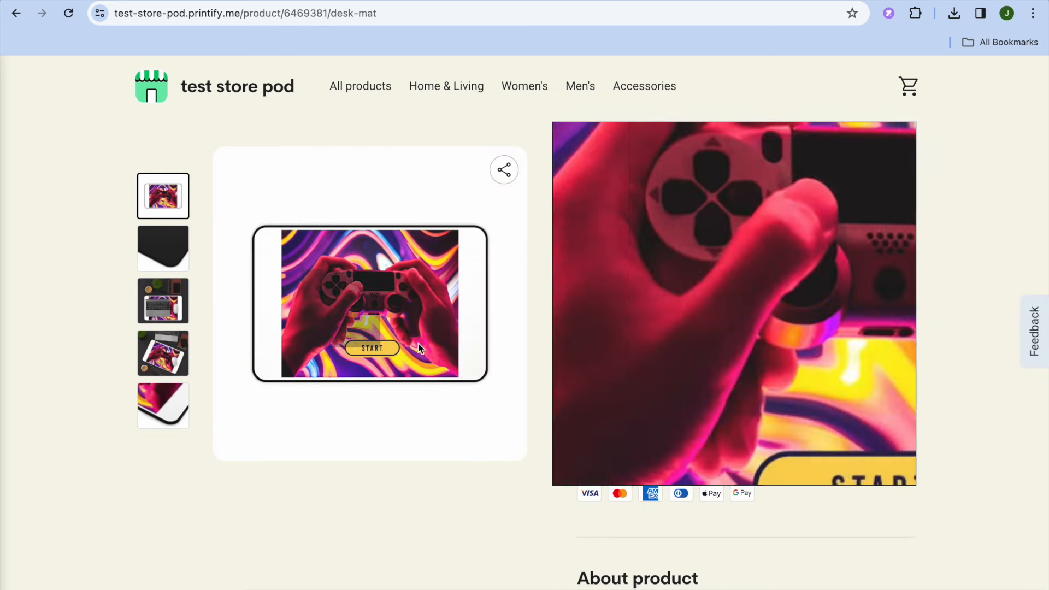
pyautogui.scroll(-4, 359, 524)
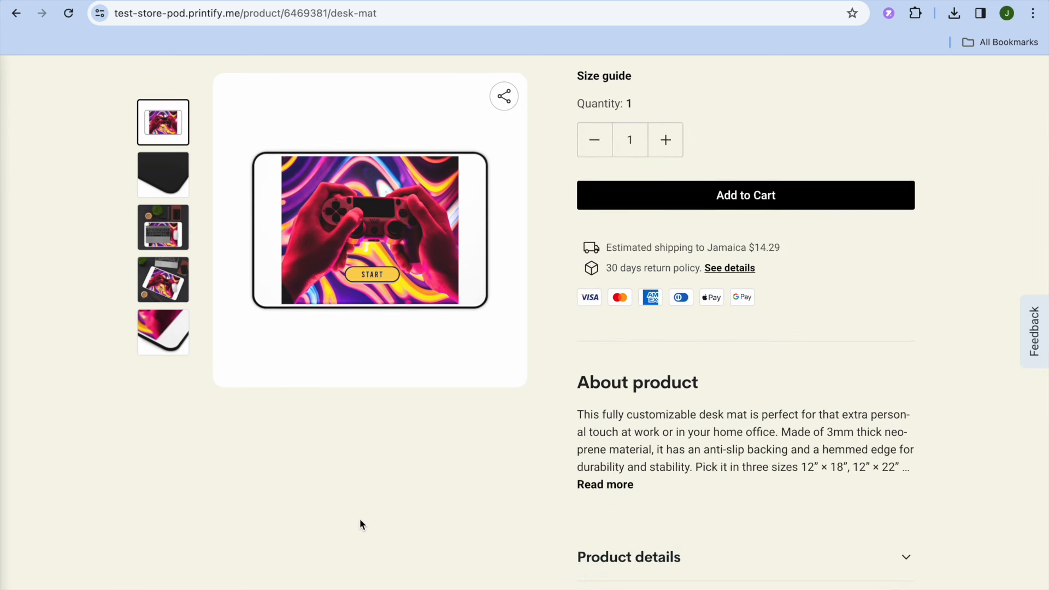
pyautogui.scroll(4, 359, 519)
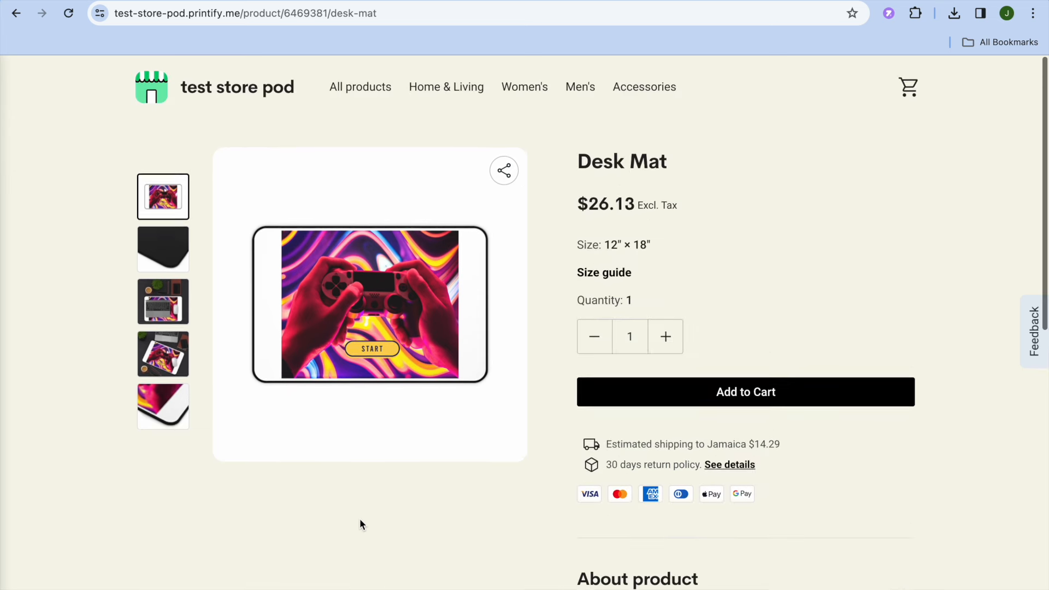